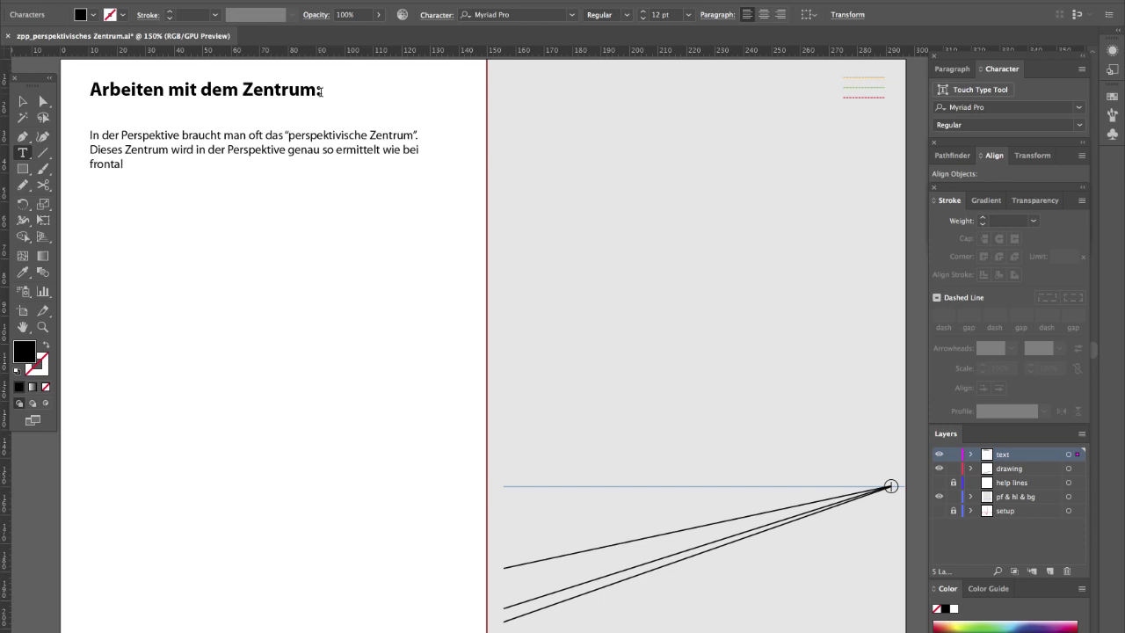
Draw an unfilled rectangle about 76 by 88 mm with a 1 pt black outline below the text on the white page.
key(Escape)
key(m)
drag(133, 359, 348, 610)
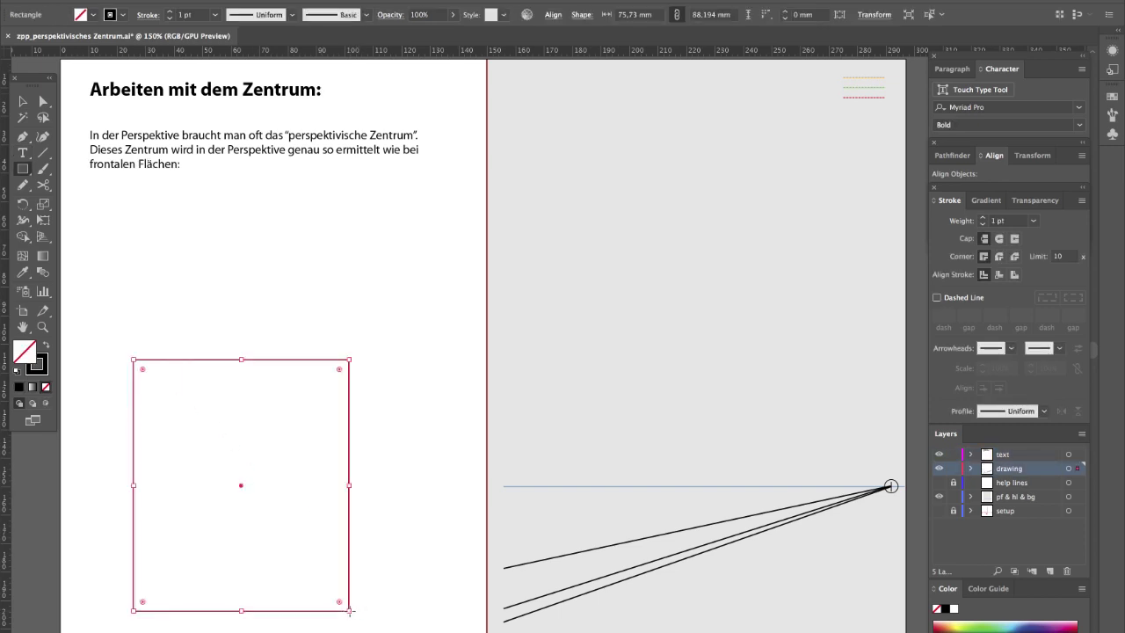
Add the paragraph "Bei frontalen Flächen ermittle ich das Zentrum durch die Diagonalen:" below the introductory text.
key(t)
click(180, 163)
key(Return)
key(Return)
text(Bei frontalen Fl)
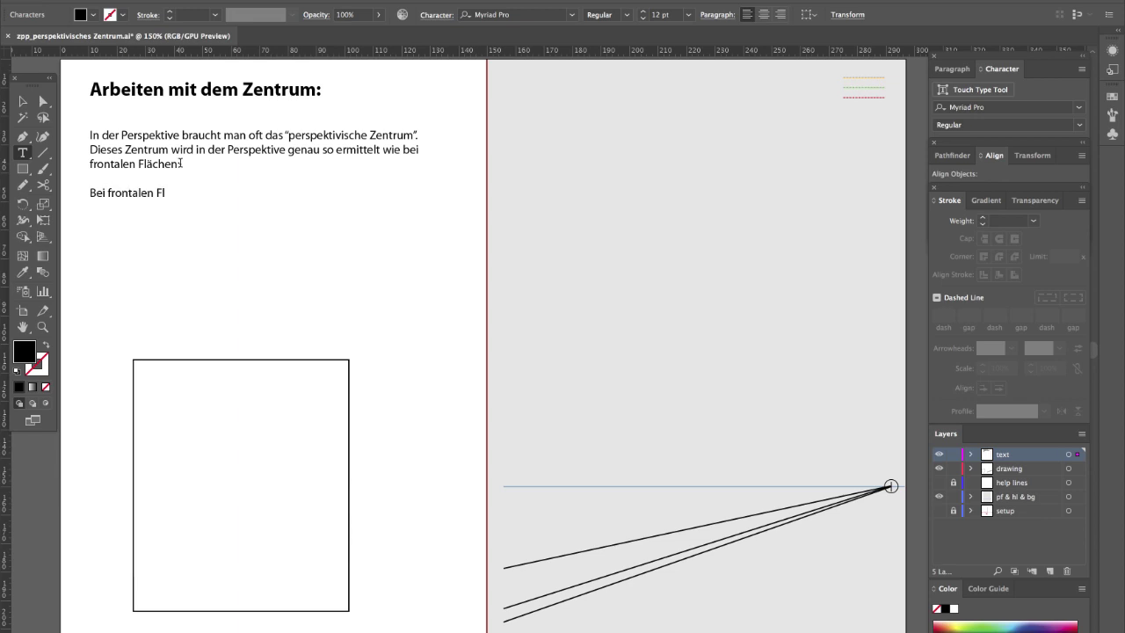
text(ächen ermittle ich das Zentrum )
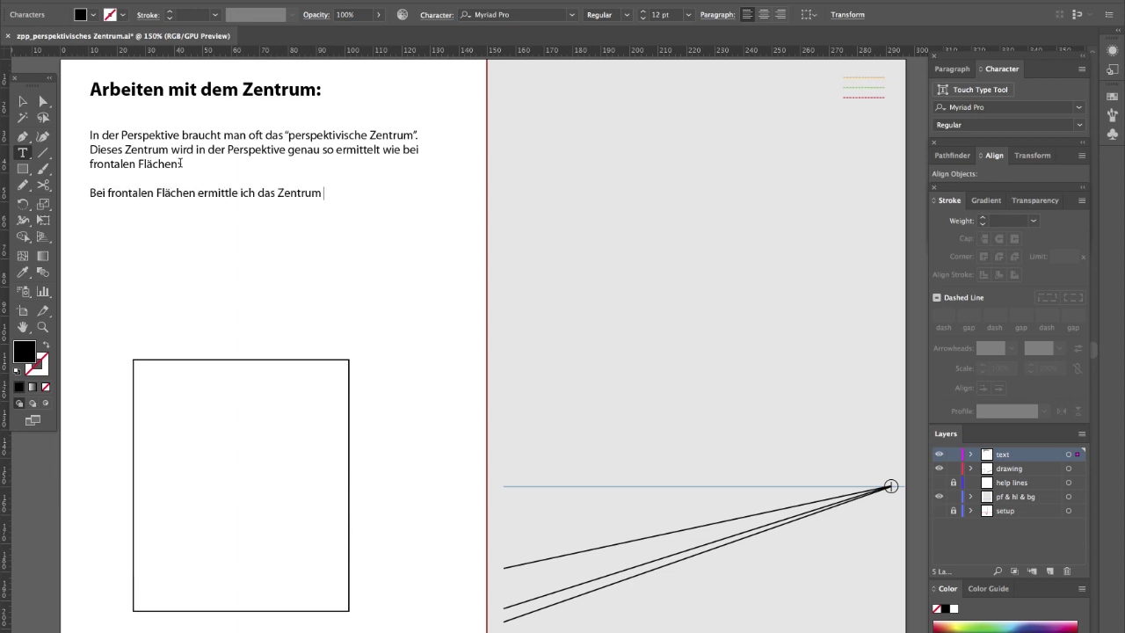
text(durch die Diagonalen:)
key(Escape)
Draw both diagonals of the rectangle as 0.5 pt dashed green lines from corner to corner.
key(backslash)
mouse_move(133, 360)
mouse_down()
mouse_move(281, 562)
mouse_move(348, 610)
mouse_up()
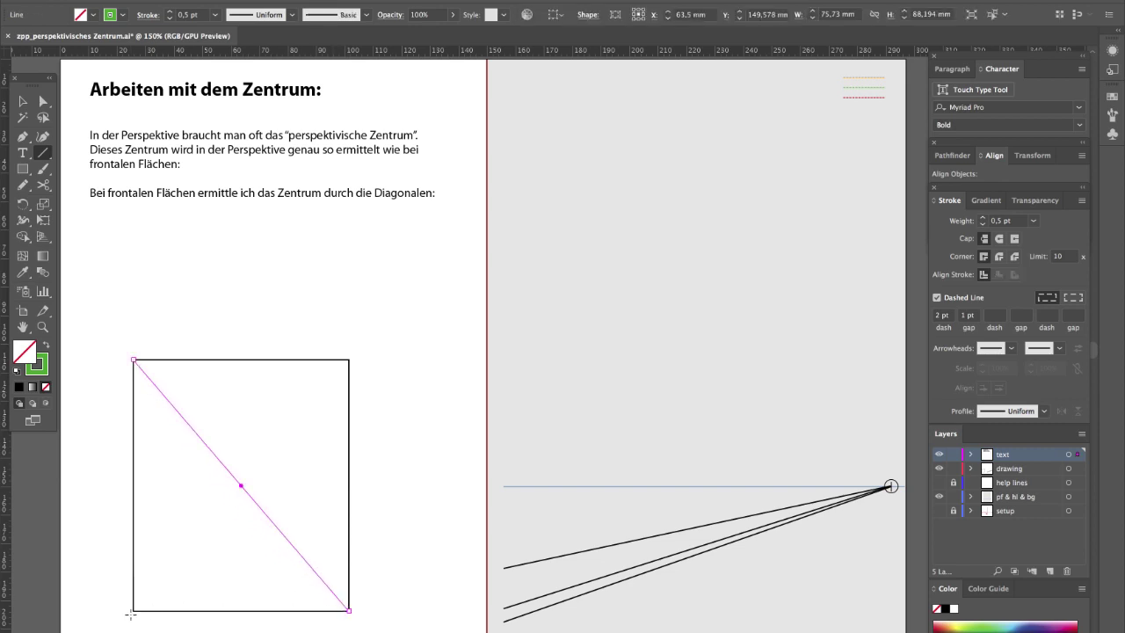
mouse_move(133, 610)
mouse_down()
mouse_move(201, 568)
mouse_move(349, 360)
mouse_up()
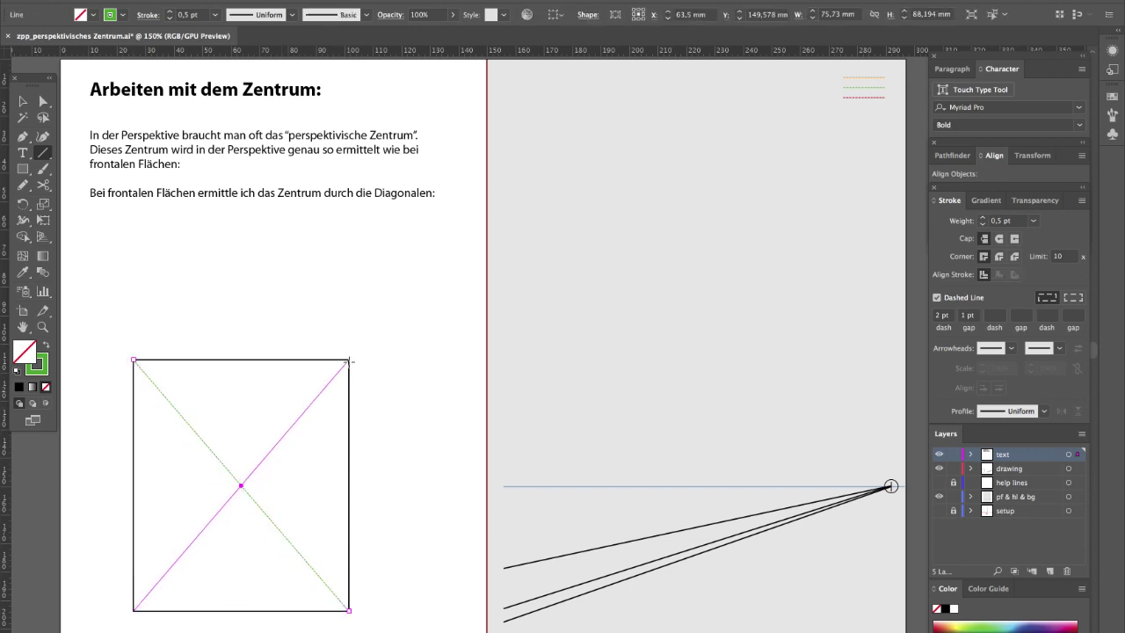
key(super+shift+a)
Mark the diagonals' crossing with a small red circle and draw 1 pt black vertical and horizontal centre lines across the rectangle.
key(l)
drag(241, 486, 241, 610)
key(super+shift+a)
key(v)
key(backslash)
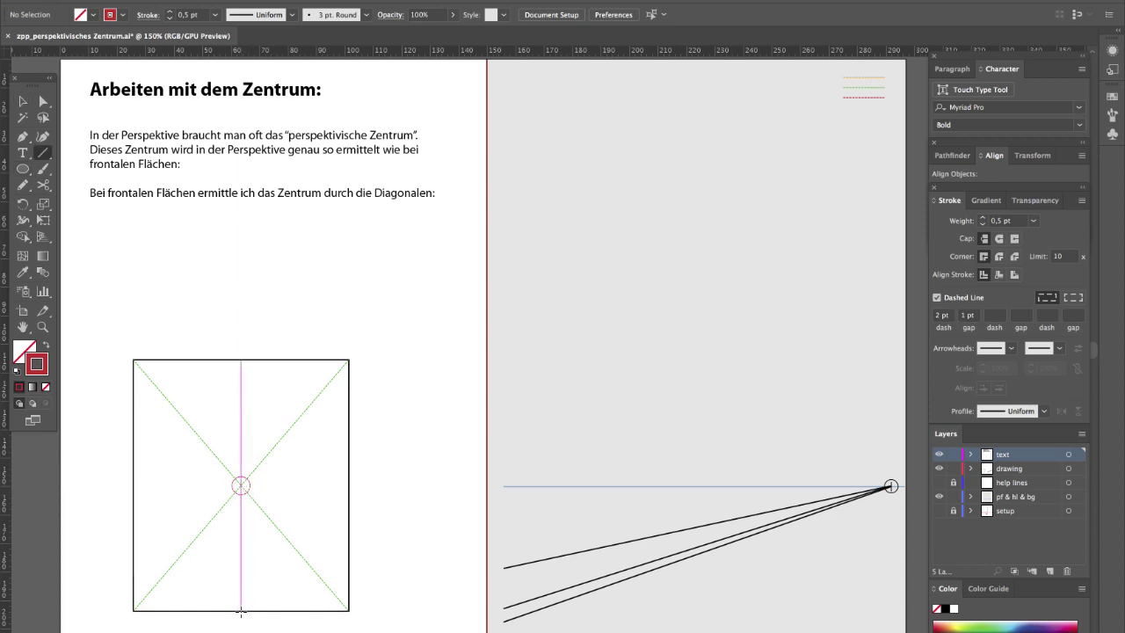
drag(241, 485, 343, 486)
drag(348, 487, 348, 486)
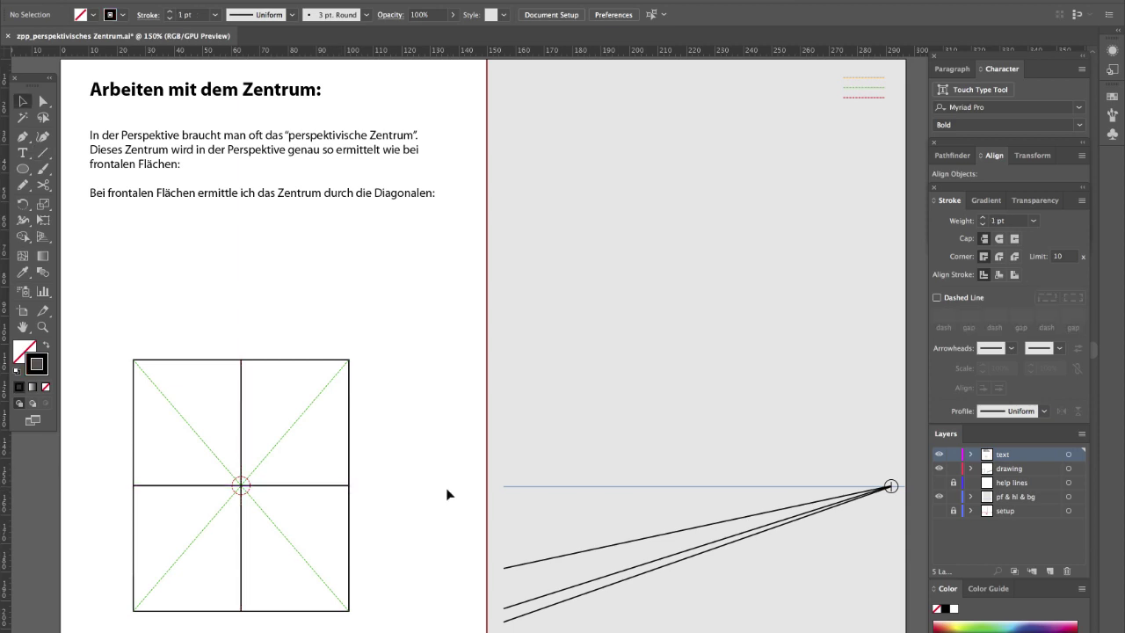
Add the paragraph "Bei perspektivisch verzerrten Flächen geht das genau so:" below the existing text.
double_click(436, 194)
key(Return)
key(Return)
text(Bei perspektivisch verzerrten Flächen geht das genau s)
Aim the red guide line from the vanishing point and draw the perspective surface's two vertical edges and top edge in 1 pt black.
drag(890, 486, 528, 234)
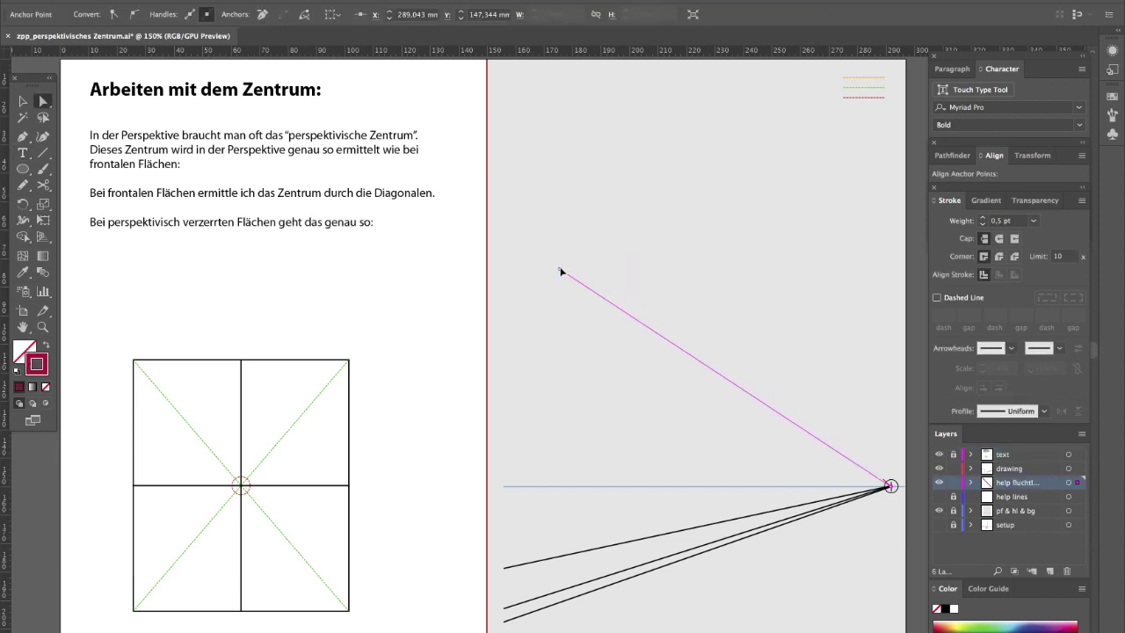
drag(560, 556, 560, 257)
drag(679, 340, 679, 529)
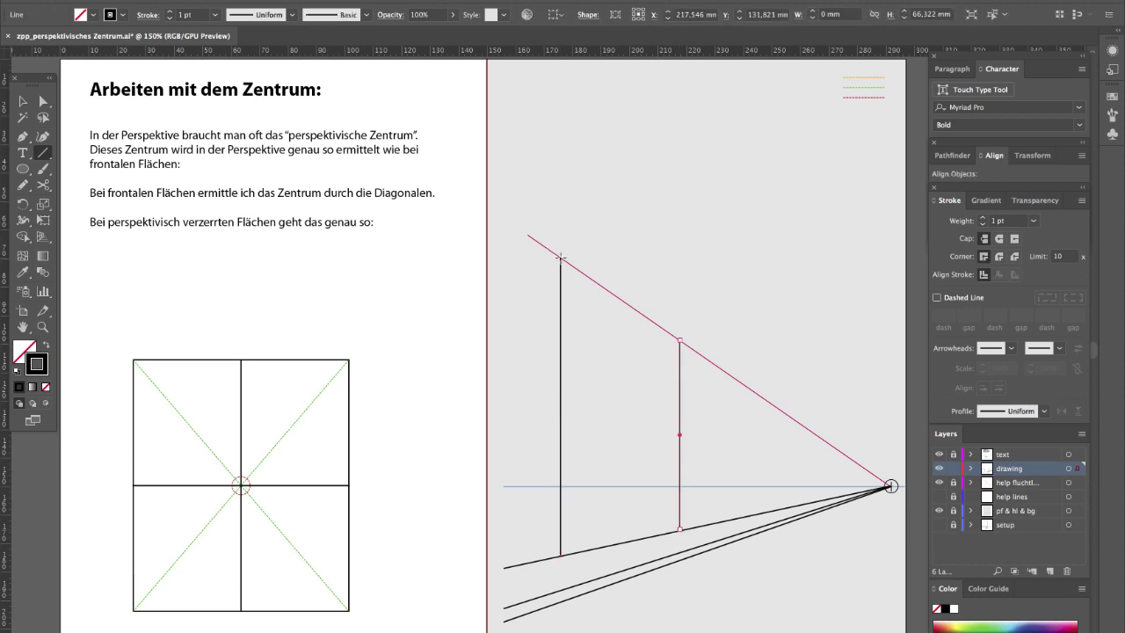
drag(561, 257, 679, 340)
key(a)
mouse_move(528, 235)
mouse_down()
mouse_move(551, 224)
mouse_move(599, 93)
mouse_move(567, 136)
mouse_up()
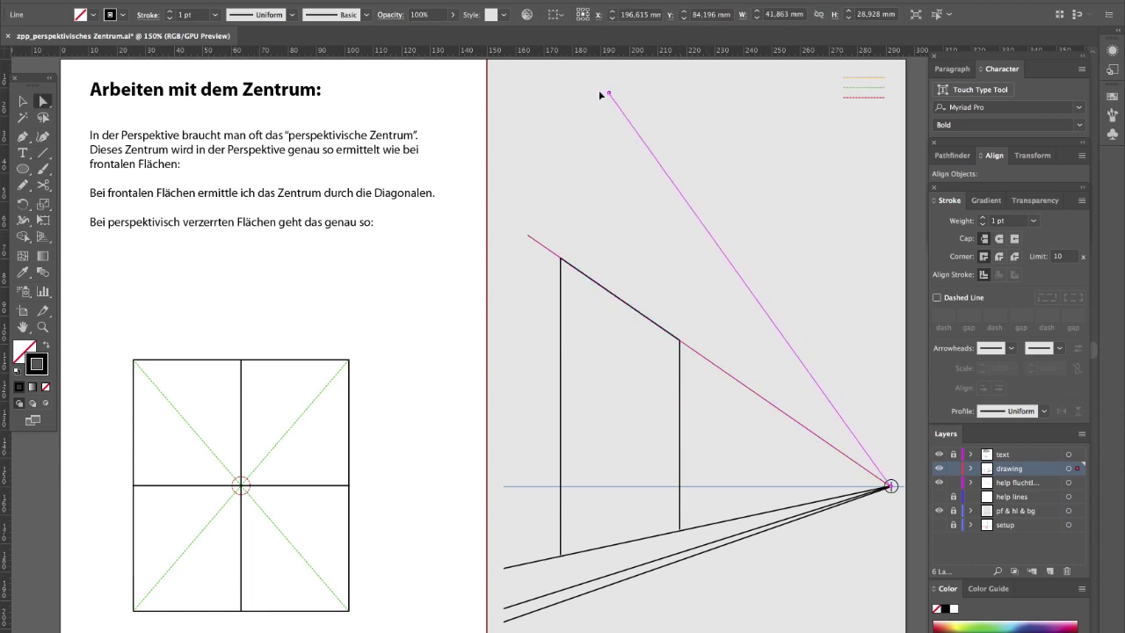
Draw both diagonals of the perspective surface as 0.5 pt dashed green lines between opposite corners.
key(backslash)
mouse_move(560, 258)
mouse_down()
mouse_move(675, 479)
mouse_move(680, 530)
mouse_up()
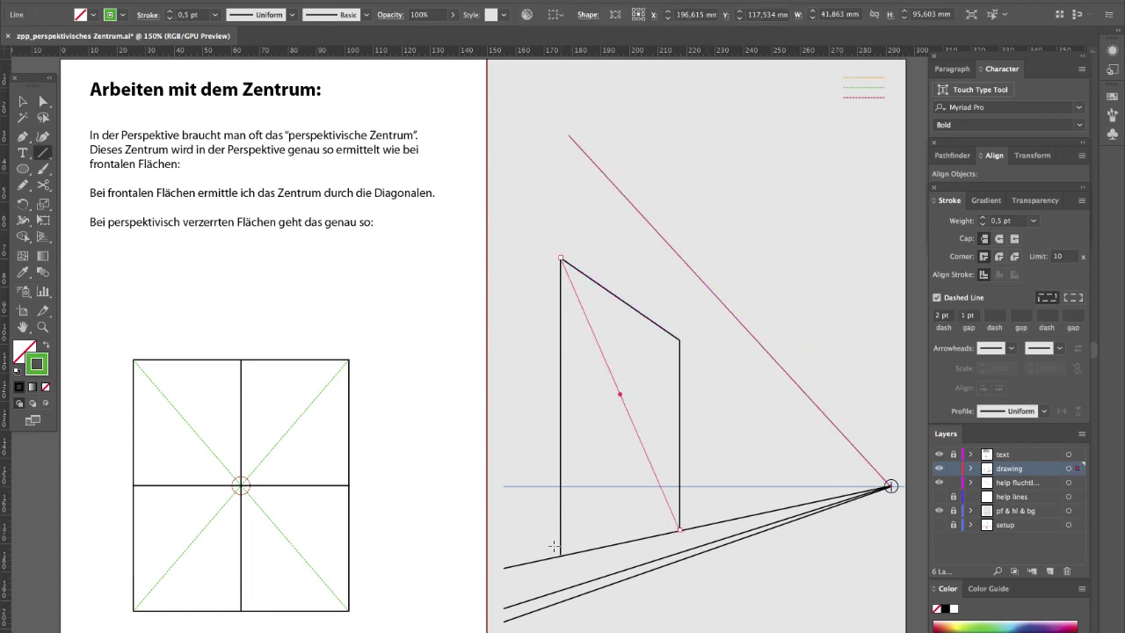
drag(679, 340, 560, 555)
key(ctrl+shift+a)
Draw dashed red centre lines through the perspective diagonals' crossing, one vertical and one aligned to the vanishing point with the guide line.
drag(633, 424, 633, 543)
key(a)
drag(569, 135, 488, 391)
key(ctrl+shift+a)
key(backslash)
drag(632, 426, 680, 437)
key(a)
click(680, 436)
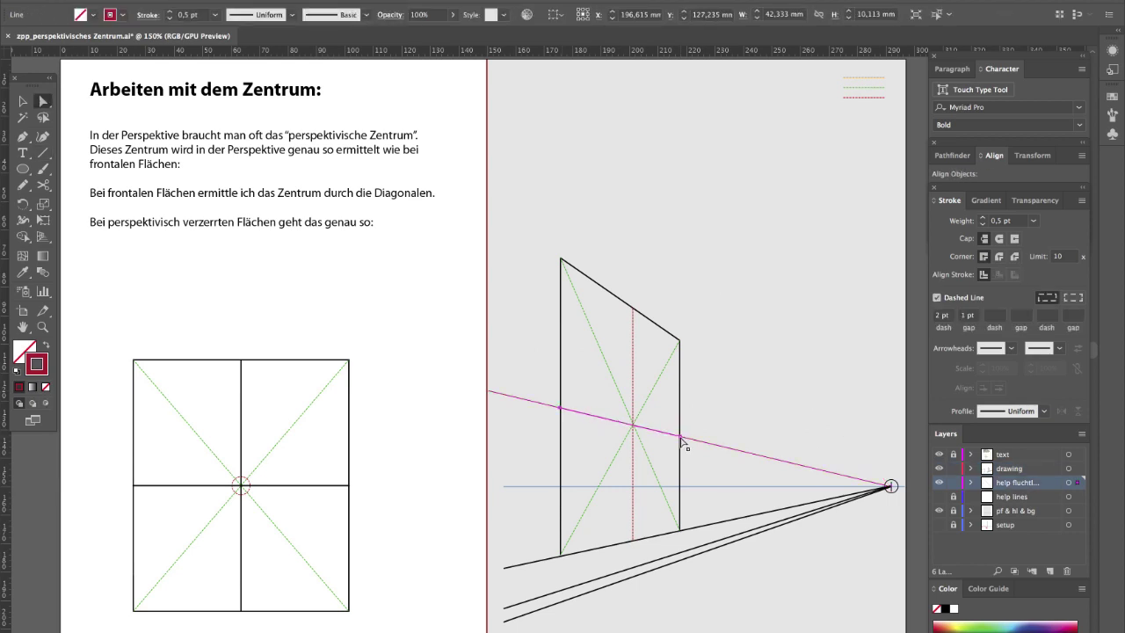
drag(491, 393, 578, 172)
Trace the perspective surface's vertical and receding centre lines with solid 1 pt black lines.
key(\)
key(ctrl+shift+a)
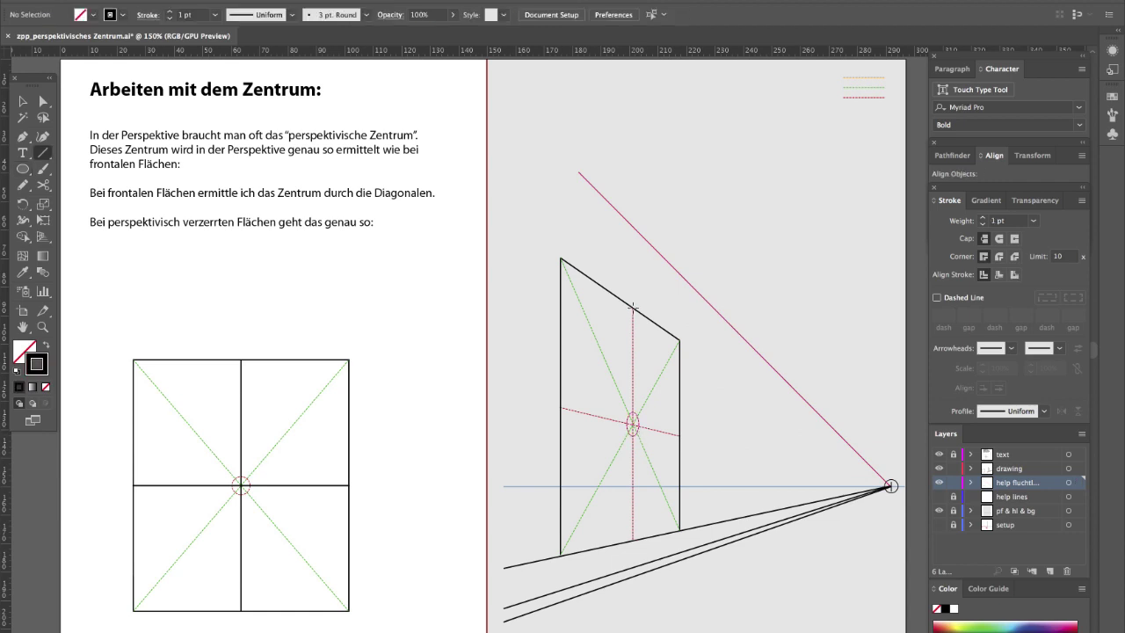
drag(633, 539, 633, 307)
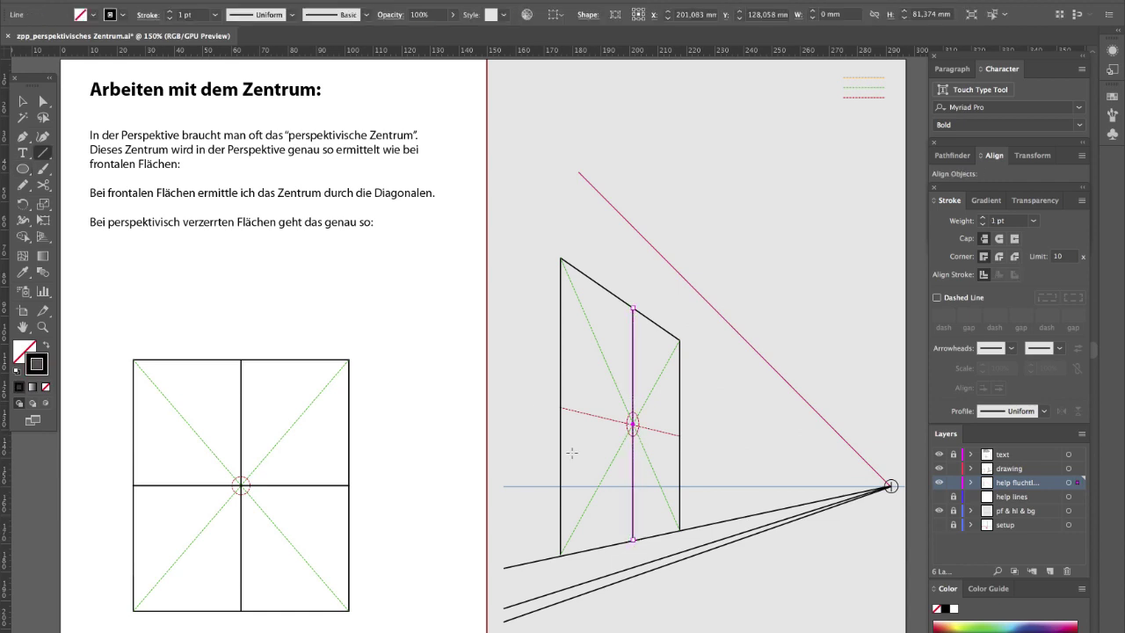
drag(559, 407, 682, 436)
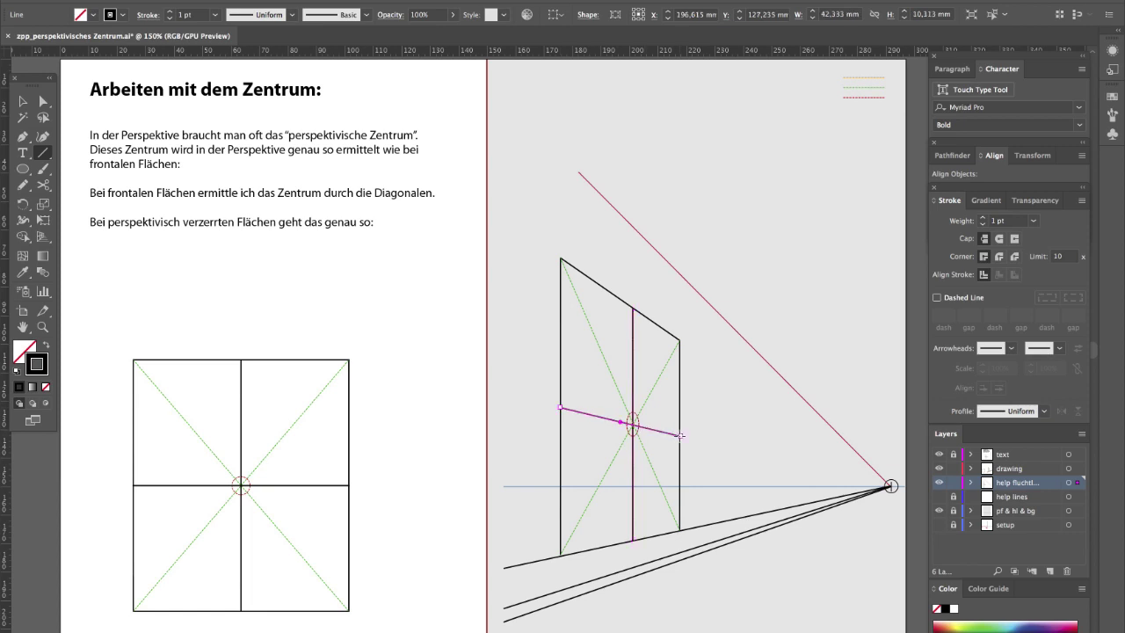
key(v)
click(719, 403)
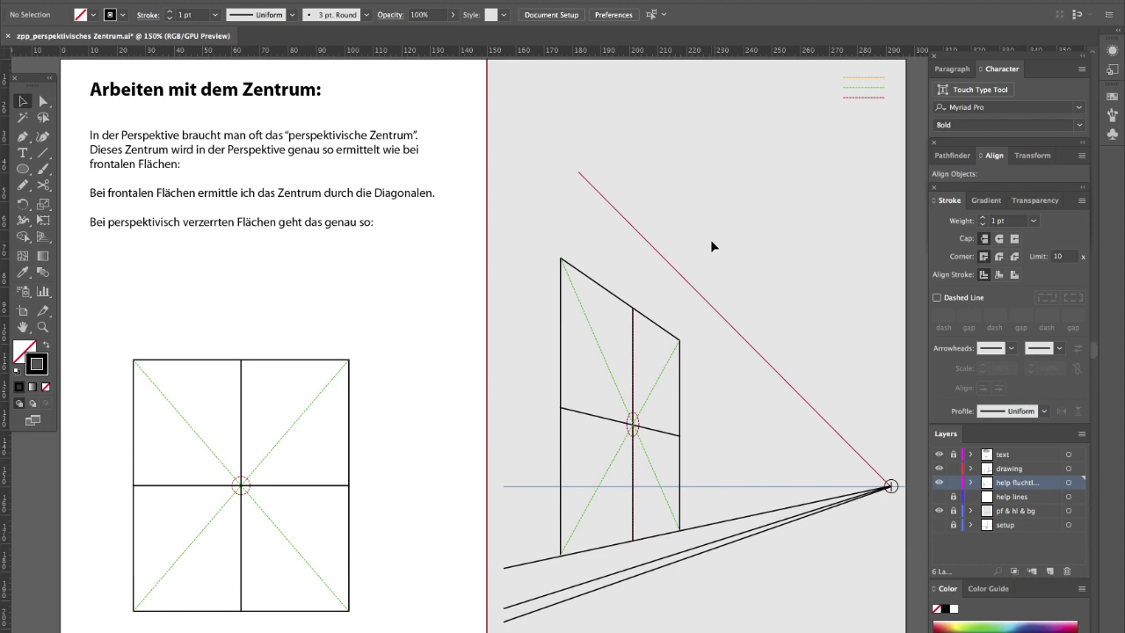
Add the paragraph "Ich kann jetzt weitere Einteilungen einzeichnen, wenn ich zum Beispiel Fenster zeichnen möchte:" below the existing text.
key(t)
click(373, 222)
key(Return)
text(Ich kann jetzt weitere Ei)
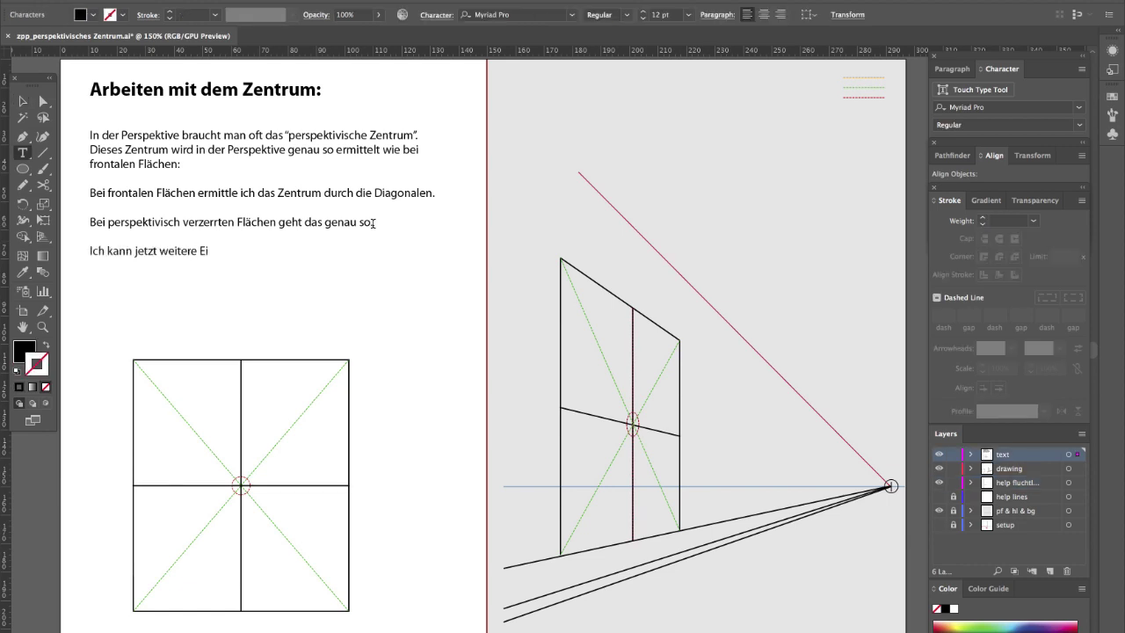
text(nteilungen einzeichnen, wenn)
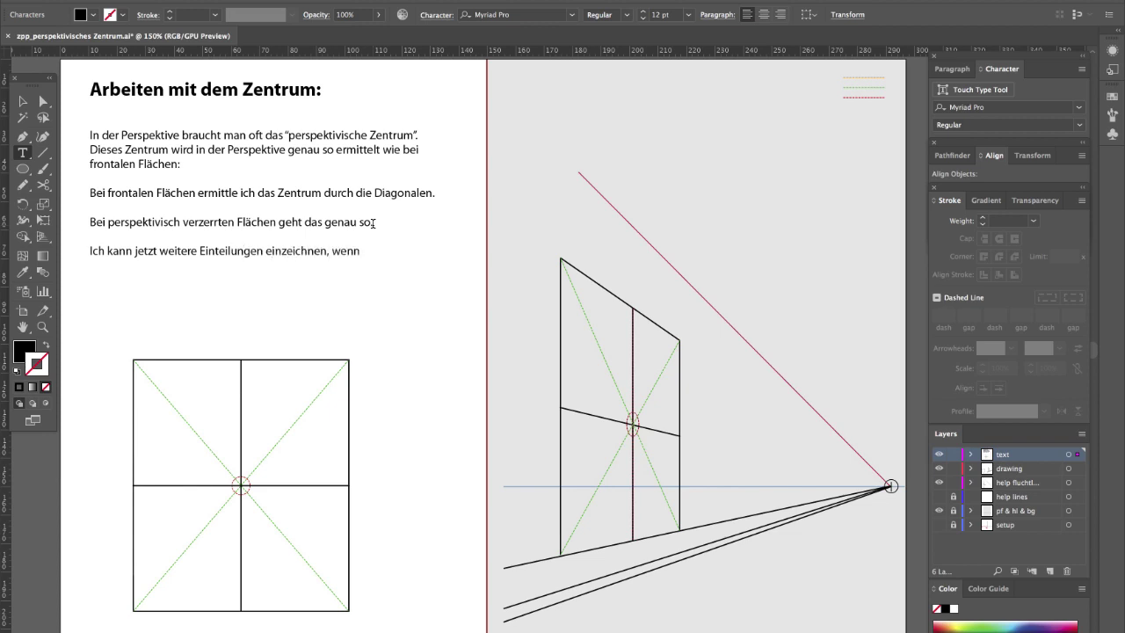
text( ich zum Beispiel Fenster zeichnen möchte:)
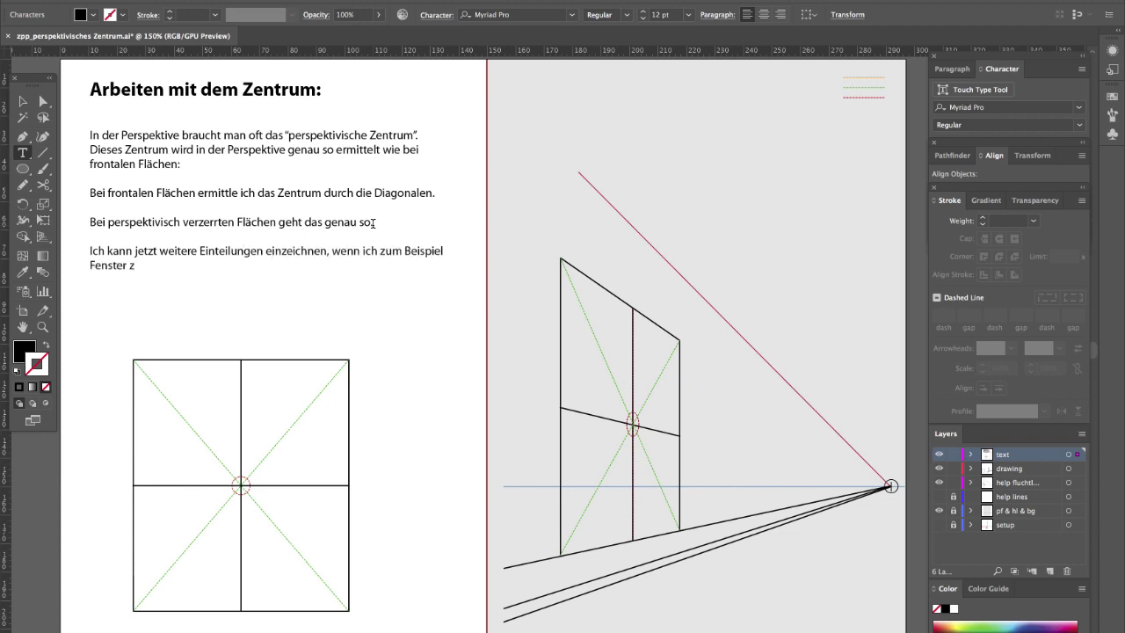
key(Escape)
Draw the missing dashed green diagonal in each of the frontal rectangle's four quarters.
key(backslash)
drag(242, 359, 132, 484)
drag(349, 485, 241, 359)
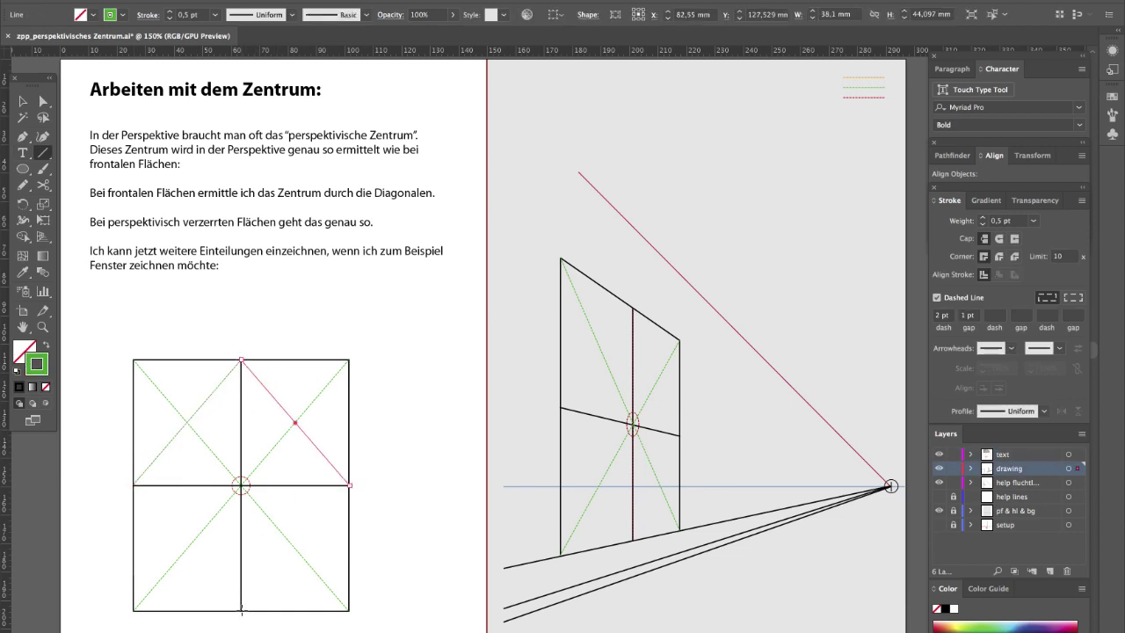
drag(242, 611, 349, 485)
drag(133, 484, 241, 611)
key(ctrl+shift+a)
Draw two full-height black vertical lines through the quarter centres of the frontal rectangle.
drag(186, 361, 187, 482)
drag(294, 359, 295, 484)
key(a)
drag(186, 484, 183, 614)
click(295, 483)
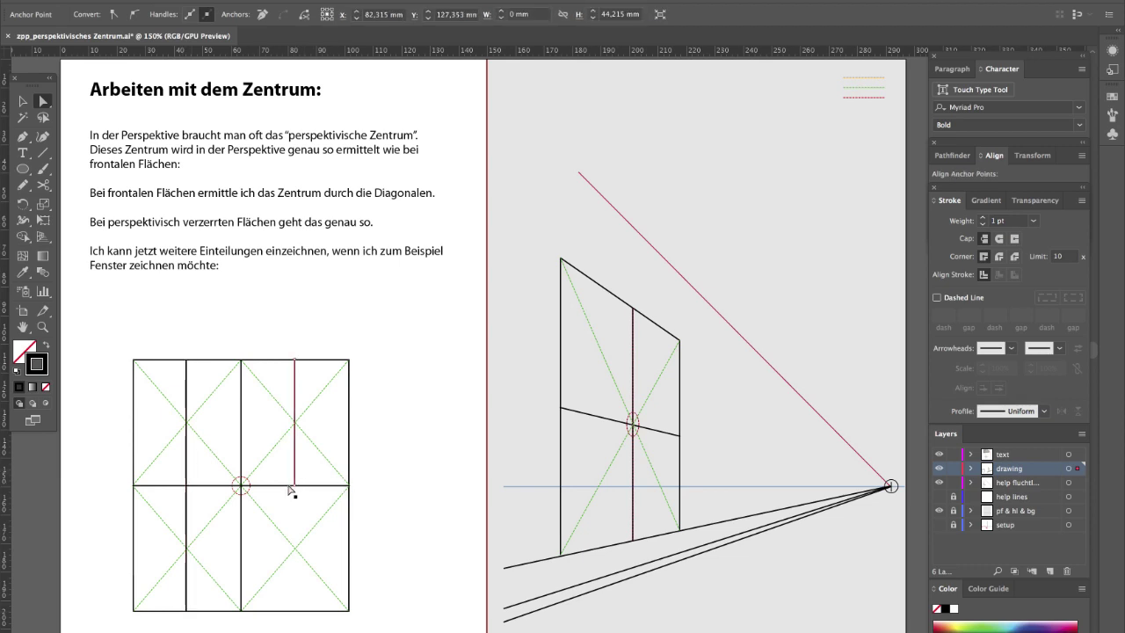
drag(295, 488, 291, 612)
Draw two full-width black horizontal lines through the quarter centres of the frontal rectangle.
key(backslash)
drag(236, 422, 133, 423)
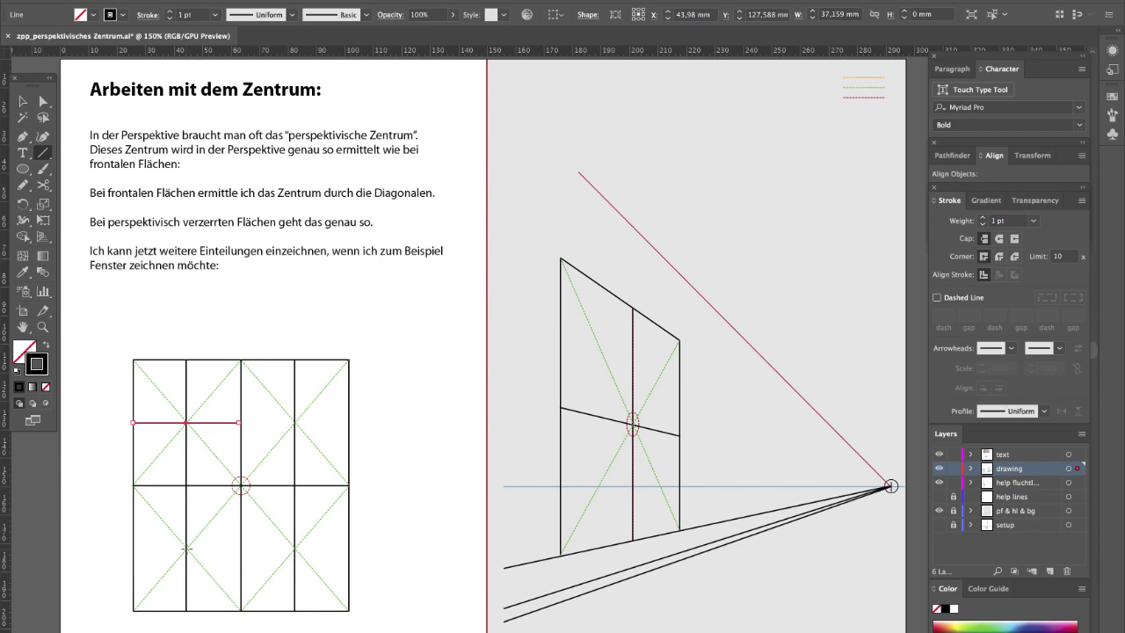
drag(237, 549, 134, 553)
key(a)
drag(239, 423, 349, 431)
drag(241, 553, 348, 563)
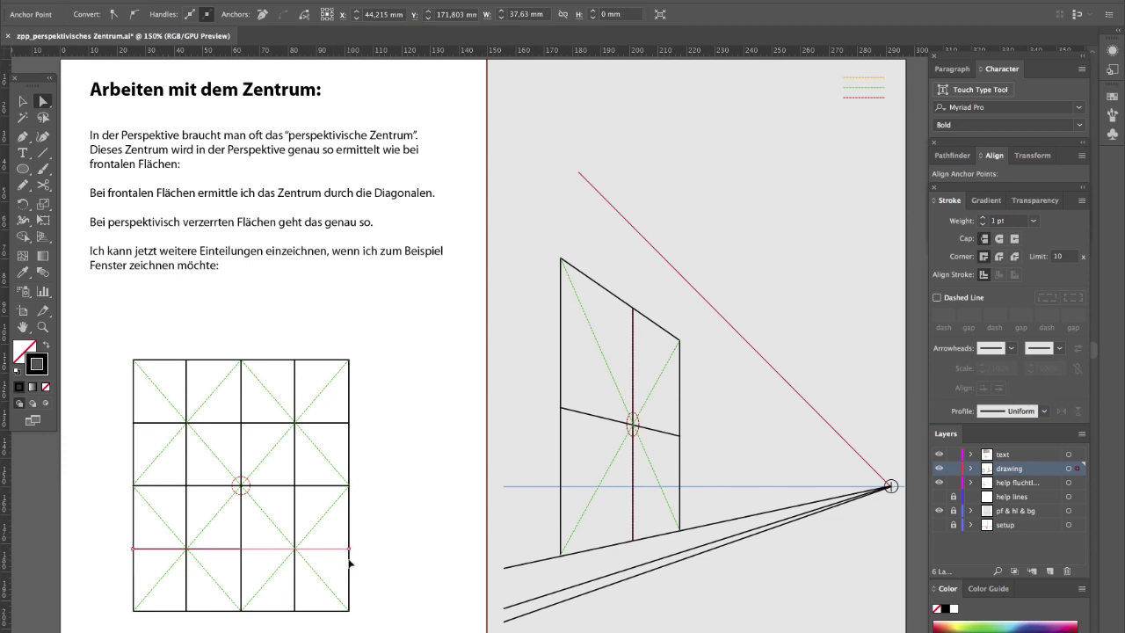
Add the paragraph "In der Perspektive geht das natürlich genau so:" below the existing text.
key(t)
click(250, 284)
key(Return)
key(Return)
text(In der Perspektive)
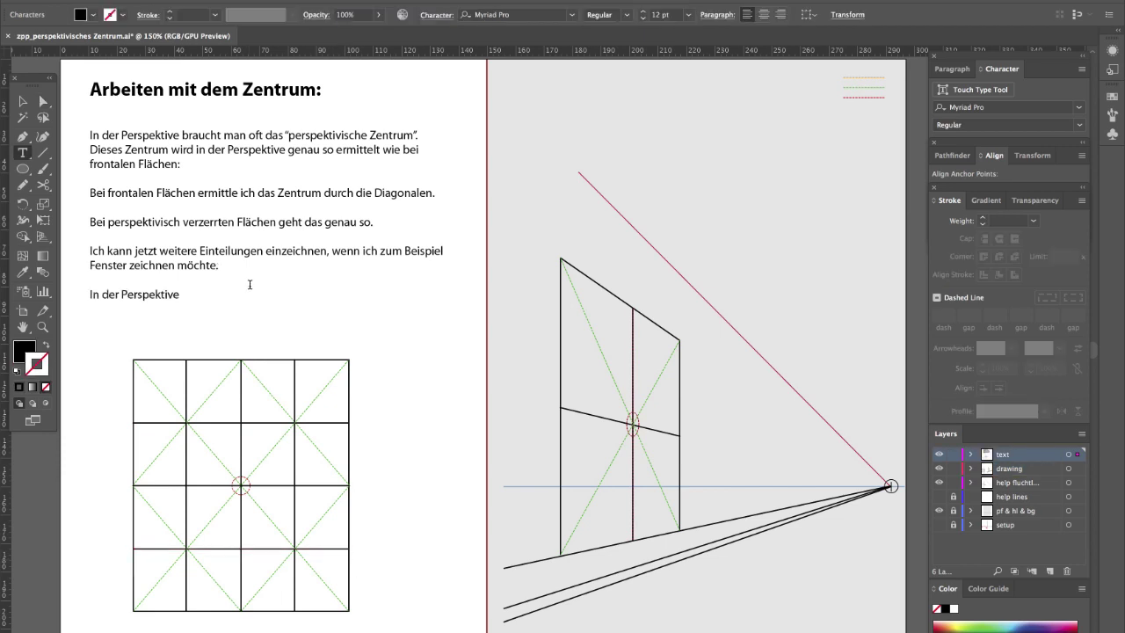
text( geht das natürlich genau so:)
key(Escape)
Draw the missing dashed green diagonal in each of the perspective surface's four quarters.
key(backslash)
drag(633, 306, 560, 407)
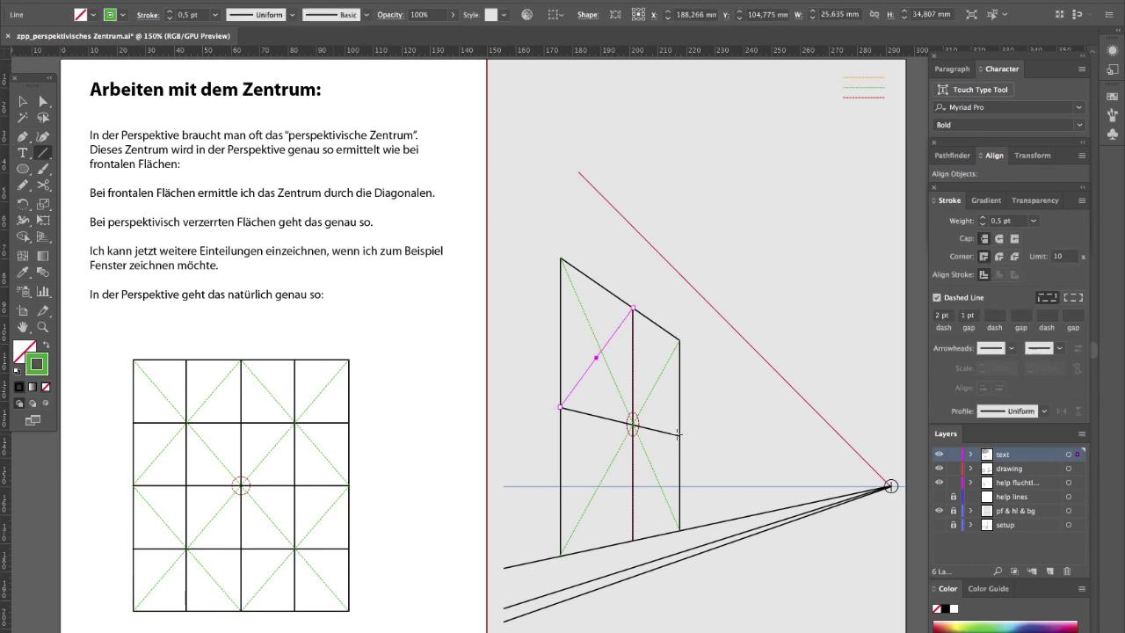
key(ctrl+z)
drag(680, 434, 633, 308)
key(ctrl+z)
drag(632, 538, 679, 435)
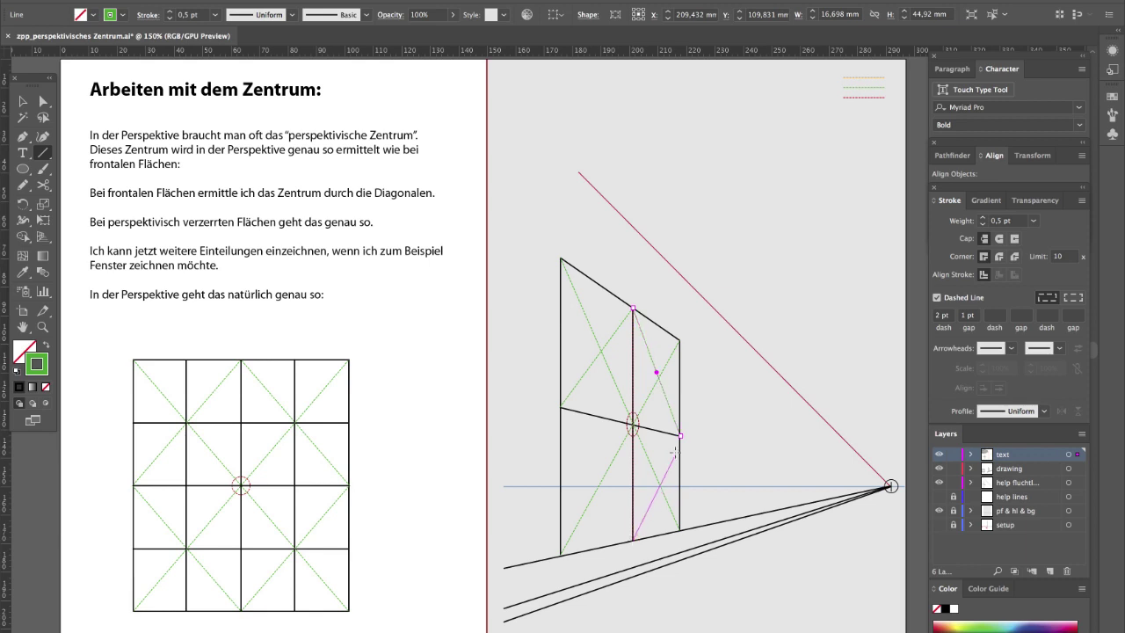
drag(561, 407, 633, 539)
super+click(517, 414)
Draw two full-height 1 pt black vertical lines through the quarter centres of the perspective surface.
key(d)
drag(600, 351, 600, 415)
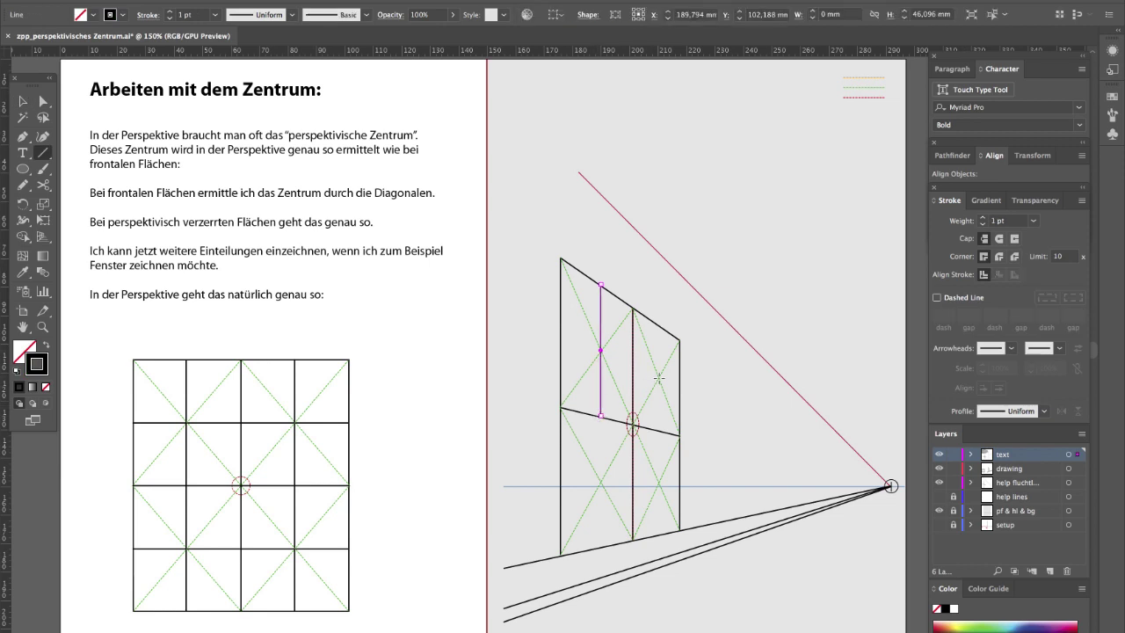
mouse_move(658, 378)
mouse_down()
mouse_move(658, 428)
mouse_move(602, 550)
mouse_up()
key(a)
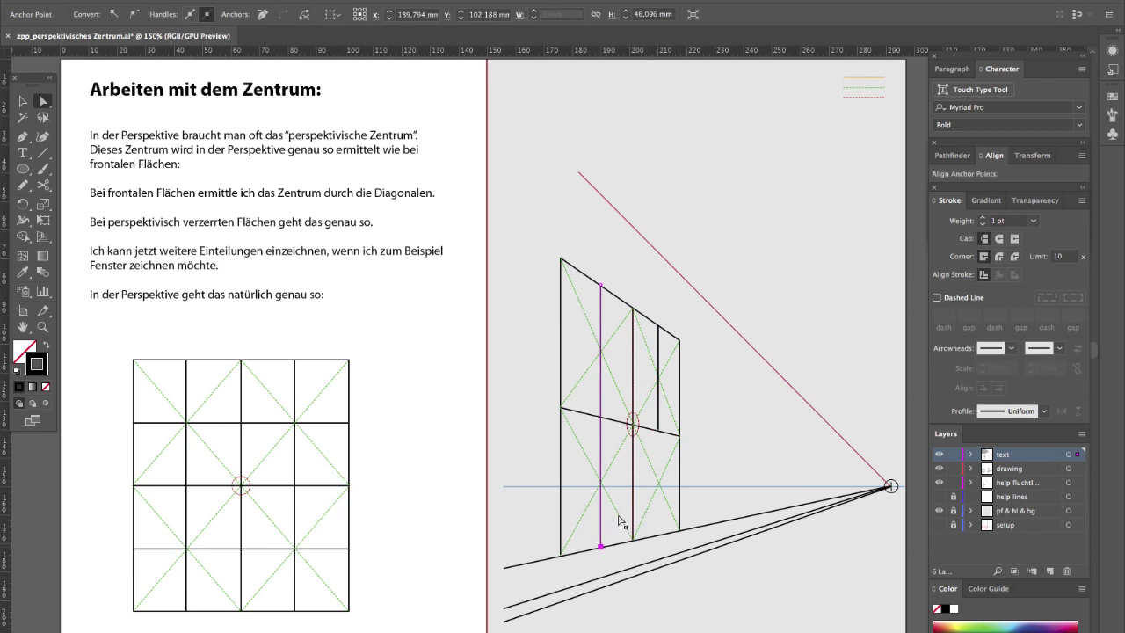
click(658, 429)
drag(657, 431, 658, 534)
key(super+shift+a)
Draw the upper and lower receding black lines through the perspective quarter centres, aligned to the vanishing point with the guide line.
drag(579, 173, 516, 311)
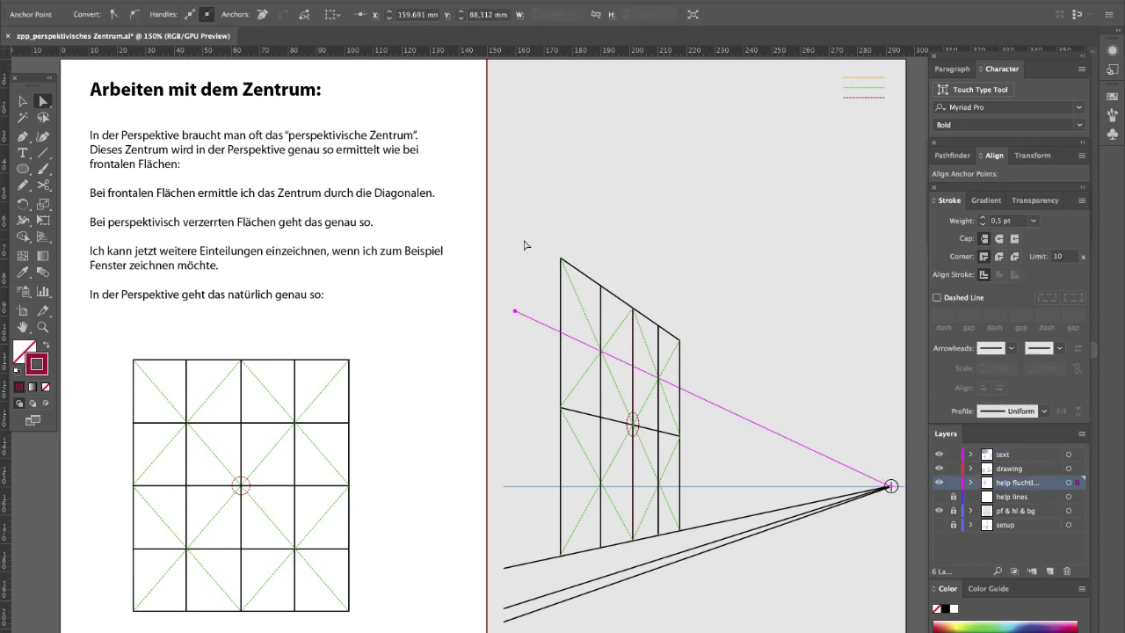
key(backslash)
drag(674, 387, 681, 388)
key(a)
mouse_move(515, 312)
mouse_down()
mouse_move(510, 483)
mouse_move(680, 483)
mouse_move(560, 482)
mouse_move(512, 465)
mouse_move(559, 174)
mouse_up()
key(super+shift+a)
key(backslash)
key(a)
Add the text "Bei der Perspektive müssen natürlich alle Linien die "nach hinten" gehen auf den Fluchtpunkt fluchten!" below the last paragraph.
text(Bei der)
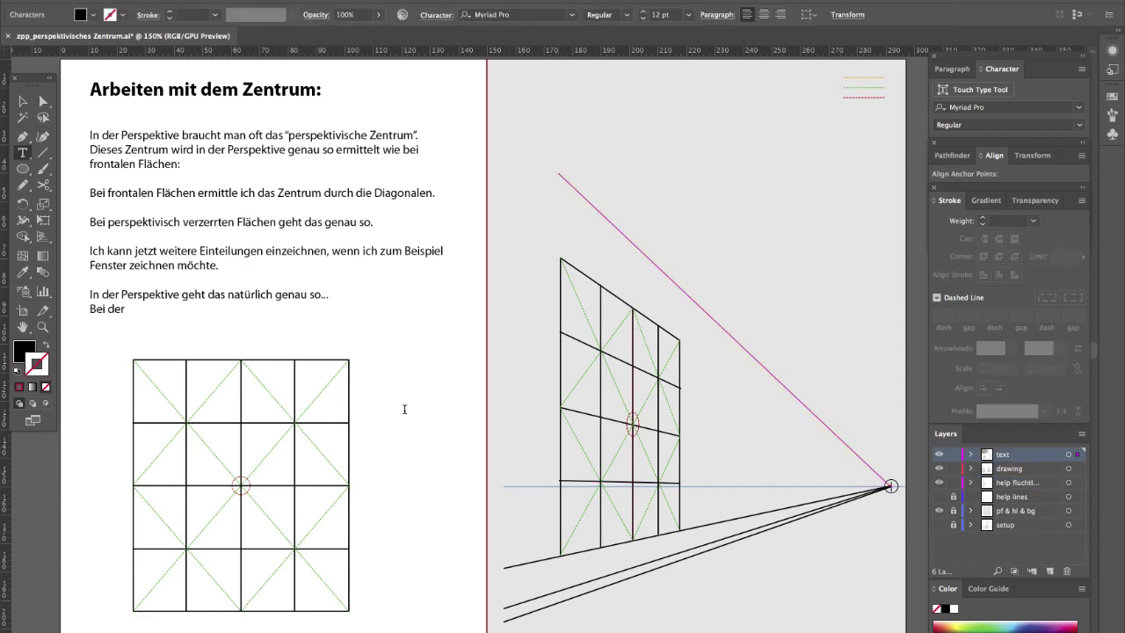
text( Perspektive müssen nat)
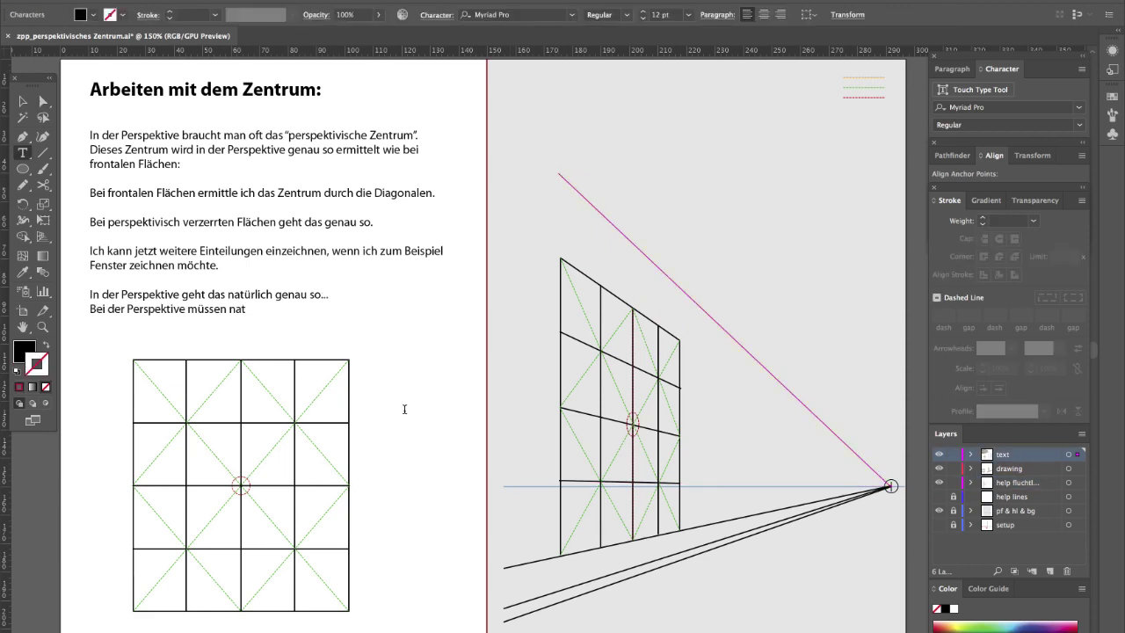
text(ürlich alle Linien die "nach hinte)
text(n")
key(Return)
text(gehen auf den Fluchtpunkt fluchten!)
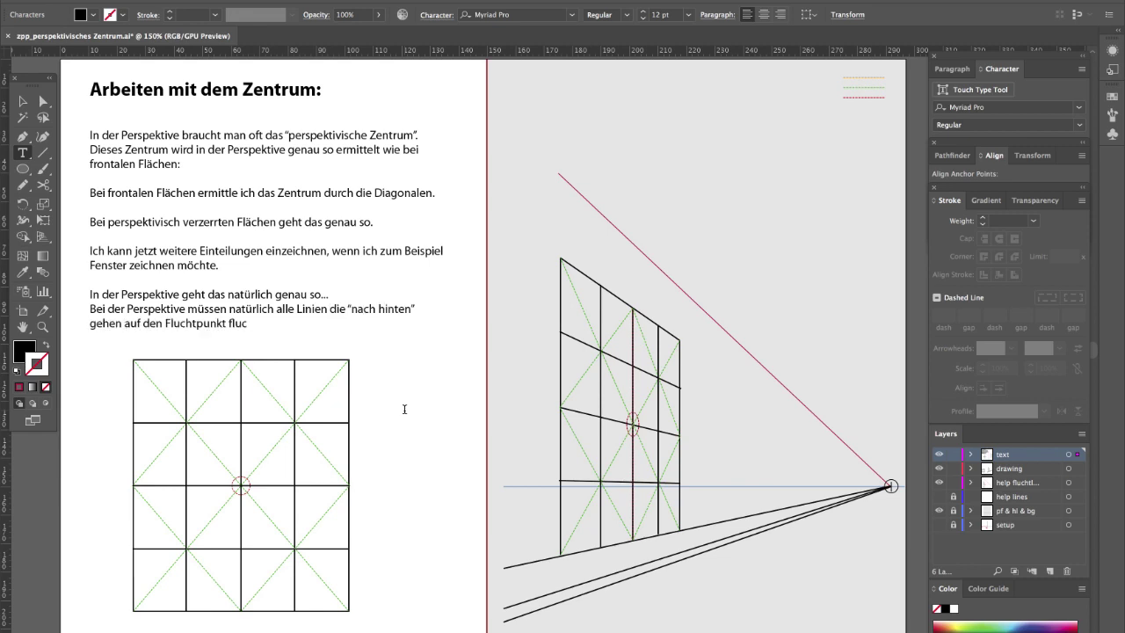
Replace the text after the "Bei perspektivisch verzerrten Flächen" paragraph with "...." and add the paragraph "Ich kann jetzt immer so weiter zeichnen:".
key(shift+Home)
key(shift+Up)
key(shift+Up)
key(shift+Up)
key(shift+Up)
key(shift+Up)
text(...)
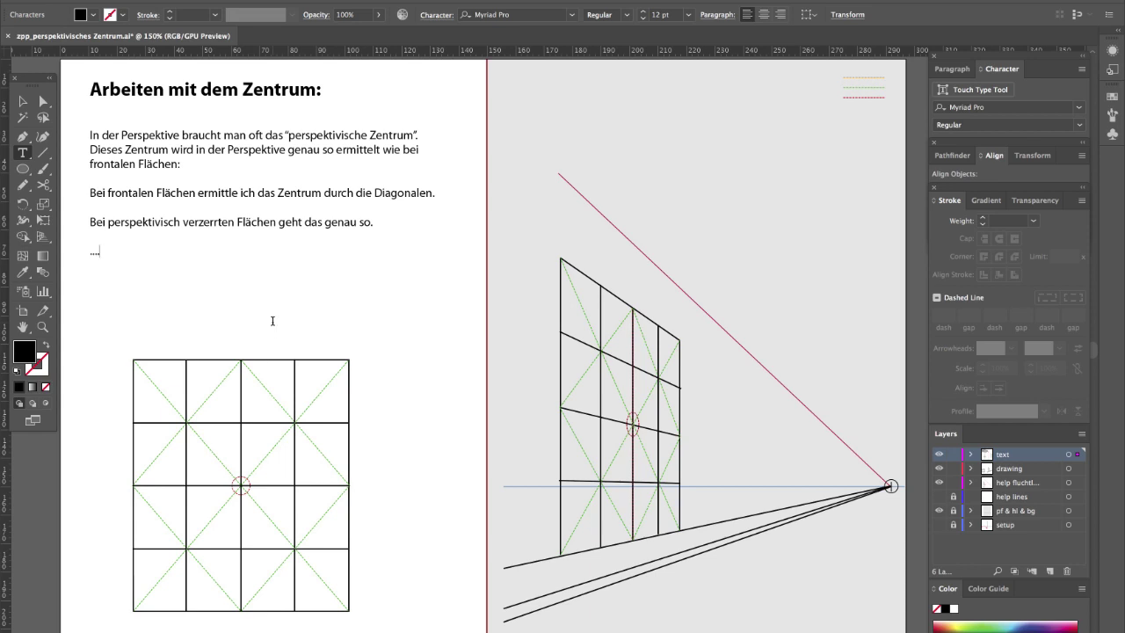
key(Return)
key(Return)
text(Ich kann jetzt immer so weiter zeichnen:)
key(Escape)
Draw the missing 0.5 pt green dashed diagonals across the cells in the upper two rows of the frontal rectangle.
key(\)
drag(185, 360, 133, 422)
drag(241, 422, 186, 361)
drag(294, 359, 246, 421)
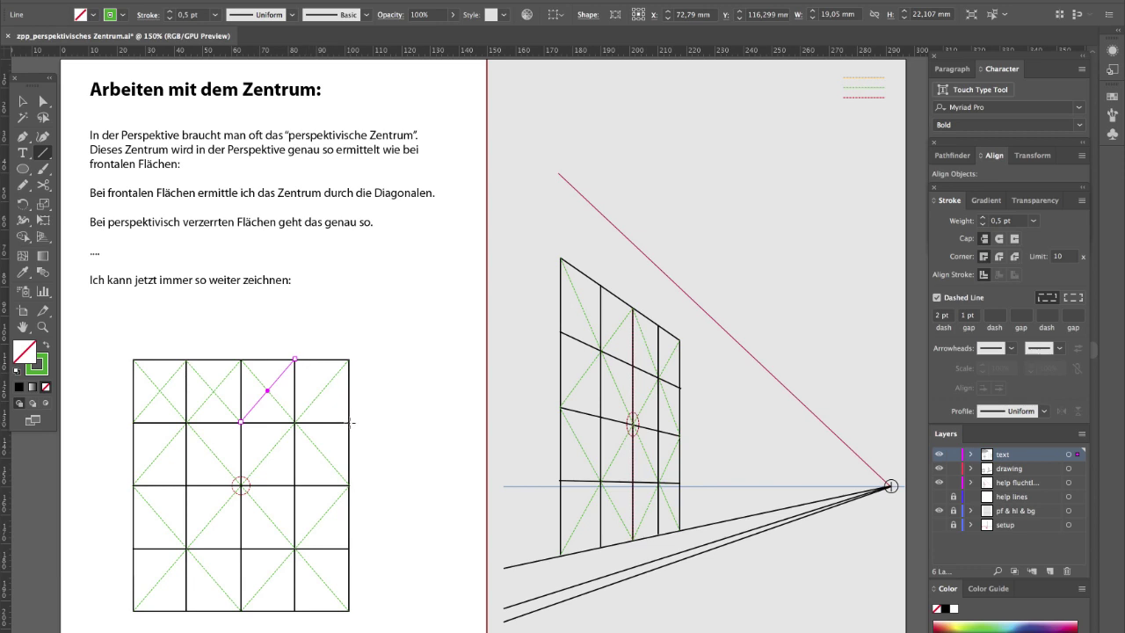
drag(349, 423, 294, 360)
mouse_move(132, 423)
mouse_down()
mouse_move(186, 485)
mouse_move(241, 422)
mouse_move(294, 485)
mouse_up()
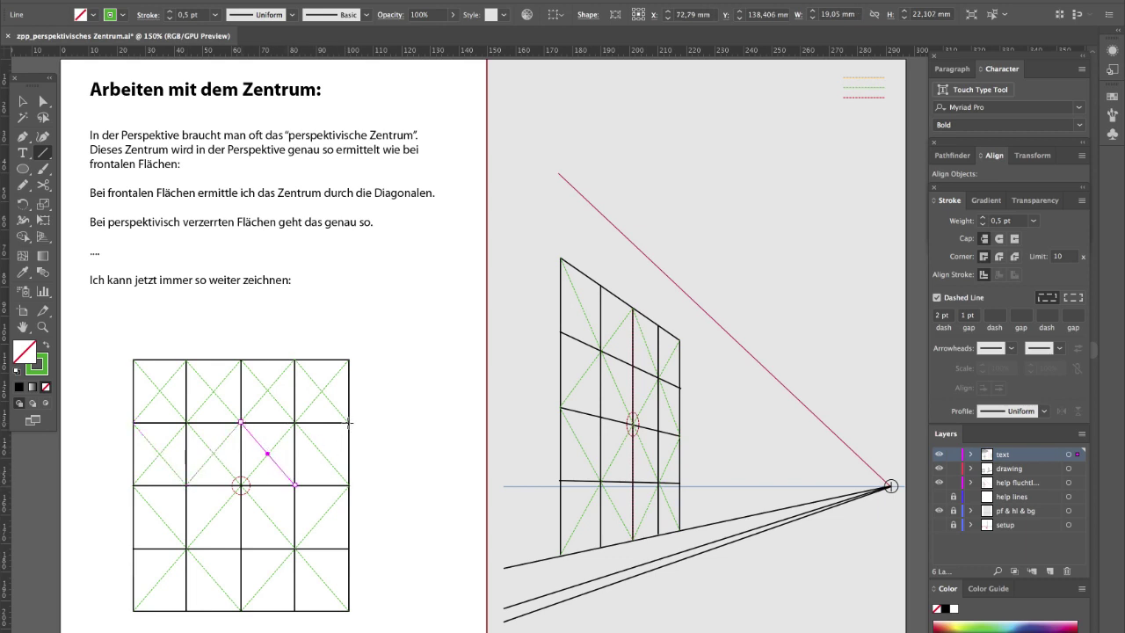
drag(349, 423, 295, 485)
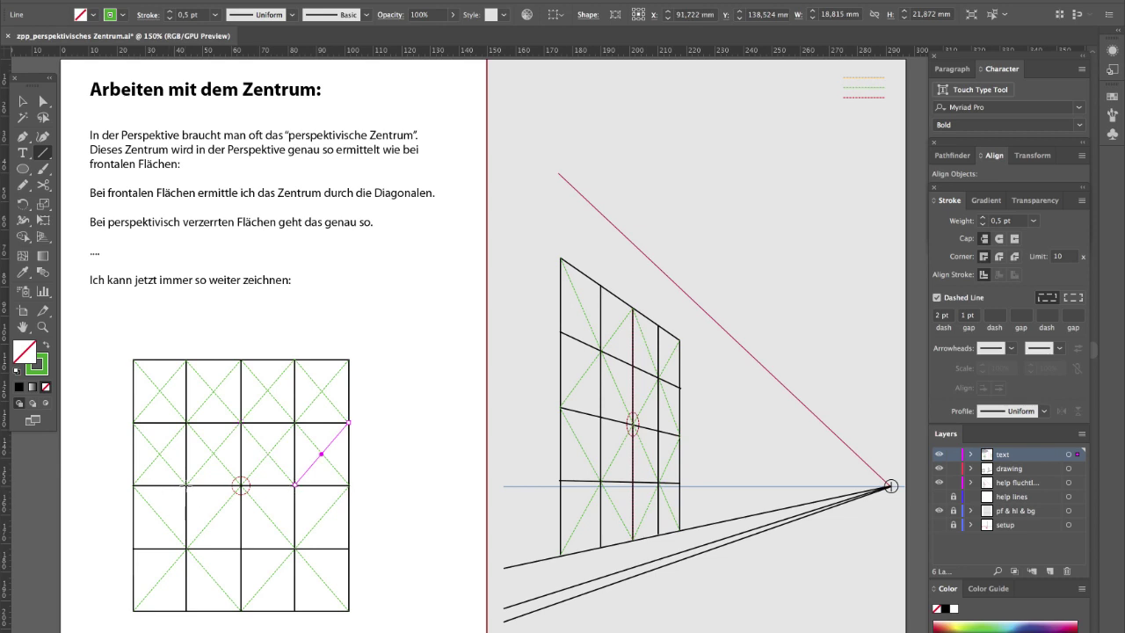
Complete the crossing green dashed diagonals in the cells of the lower two rows of the frontal rectangle.
drag(186, 485, 132, 549)
drag(187, 485, 241, 549)
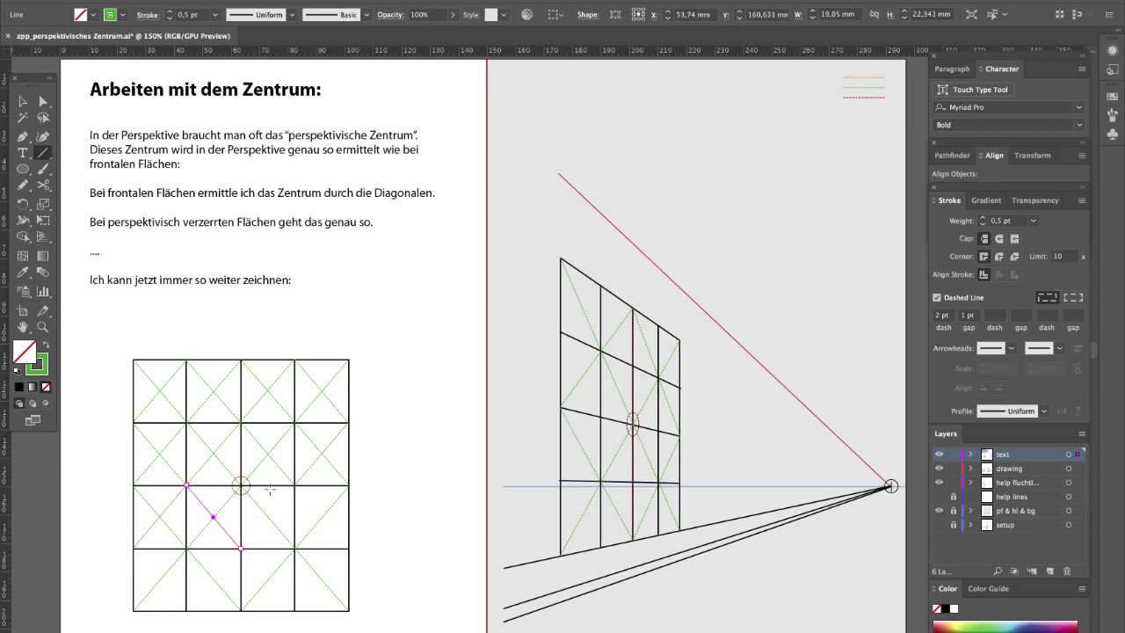
drag(294, 486, 241, 548)
drag(349, 548, 294, 486)
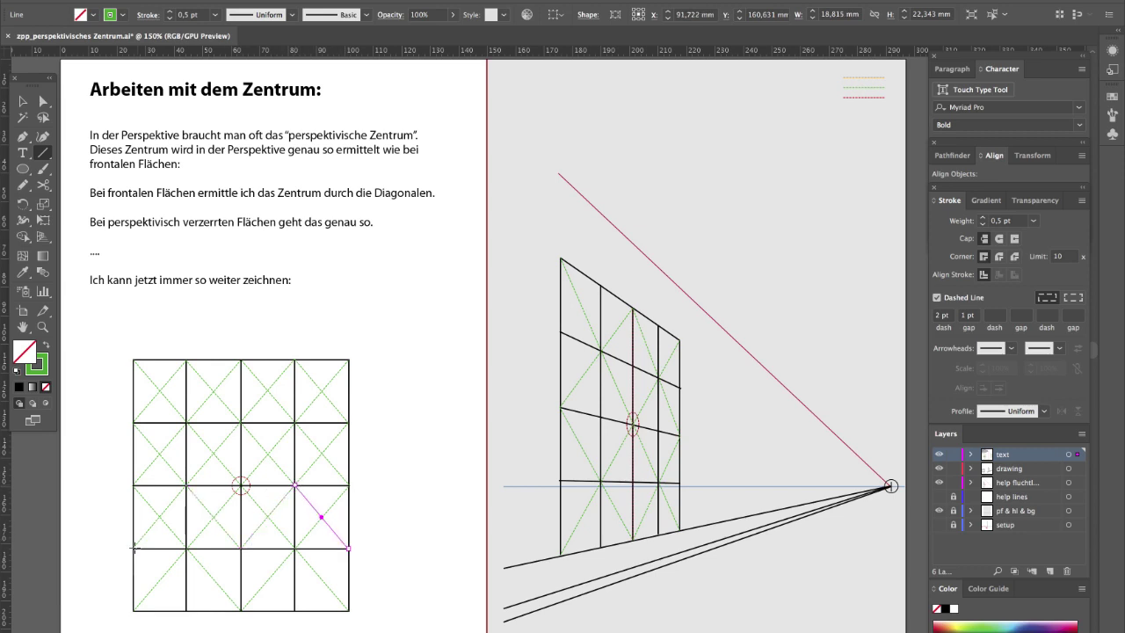
drag(133, 548, 241, 548)
drag(294, 610, 240, 549)
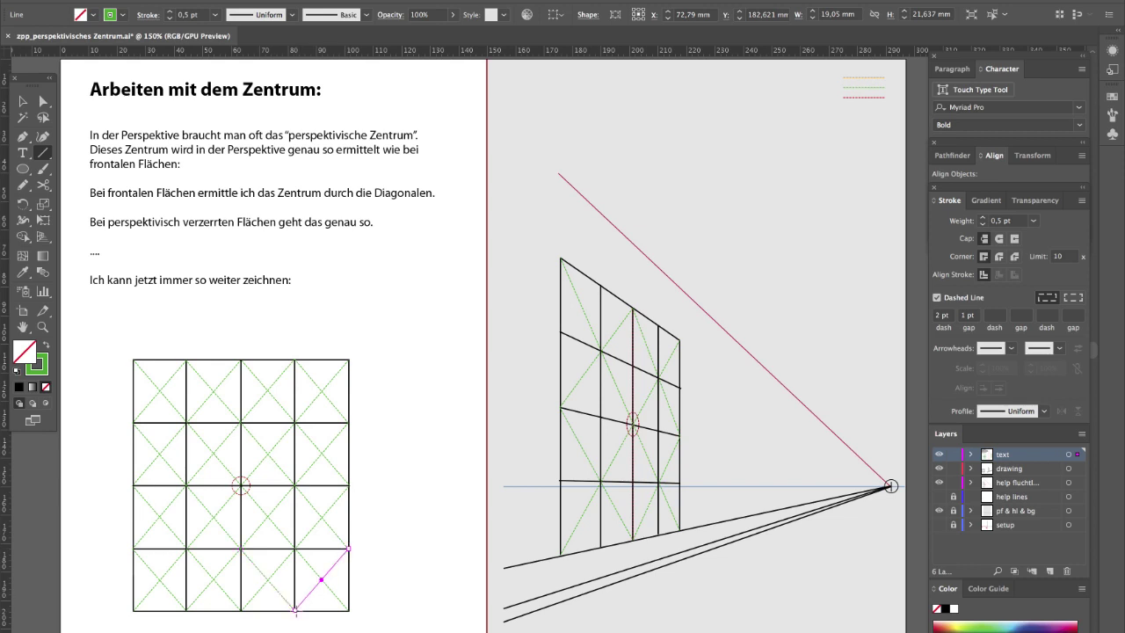
Draw four short horizontal 1 pt black lines through the diagonal crossings in the first column of the frontal rectangle.
key(super+shift+a)
drag(159, 390, 132, 397)
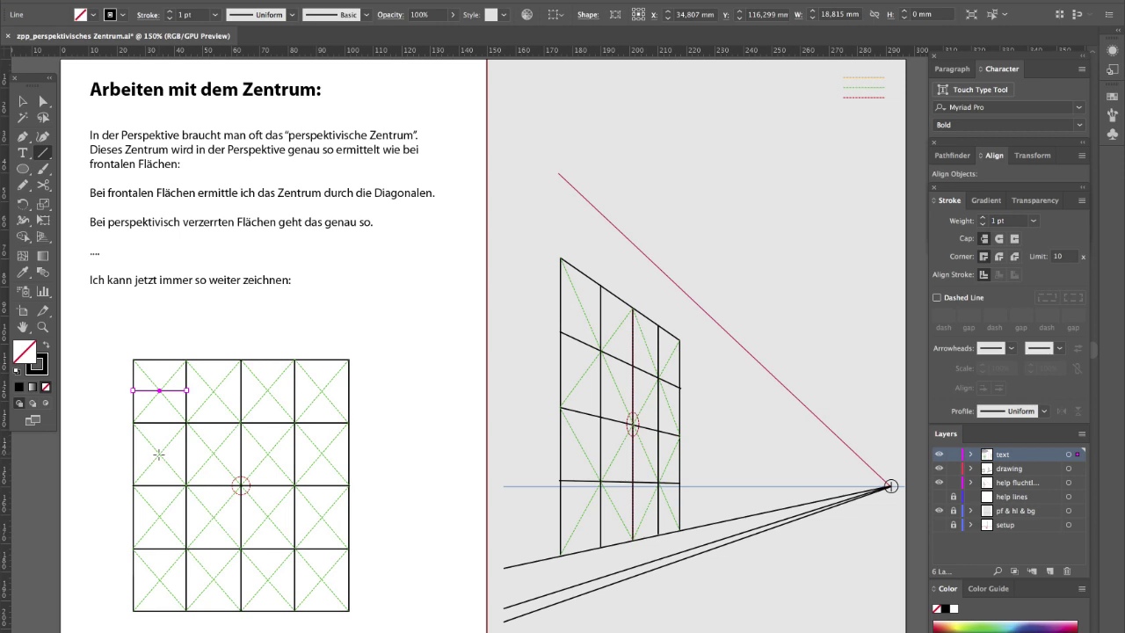
drag(158, 454, 131, 454)
drag(159, 518, 132, 516)
drag(160, 580, 132, 580)
Extend the four short horizontal lines across the frontal rectangle to its opposite edge.
key(a)
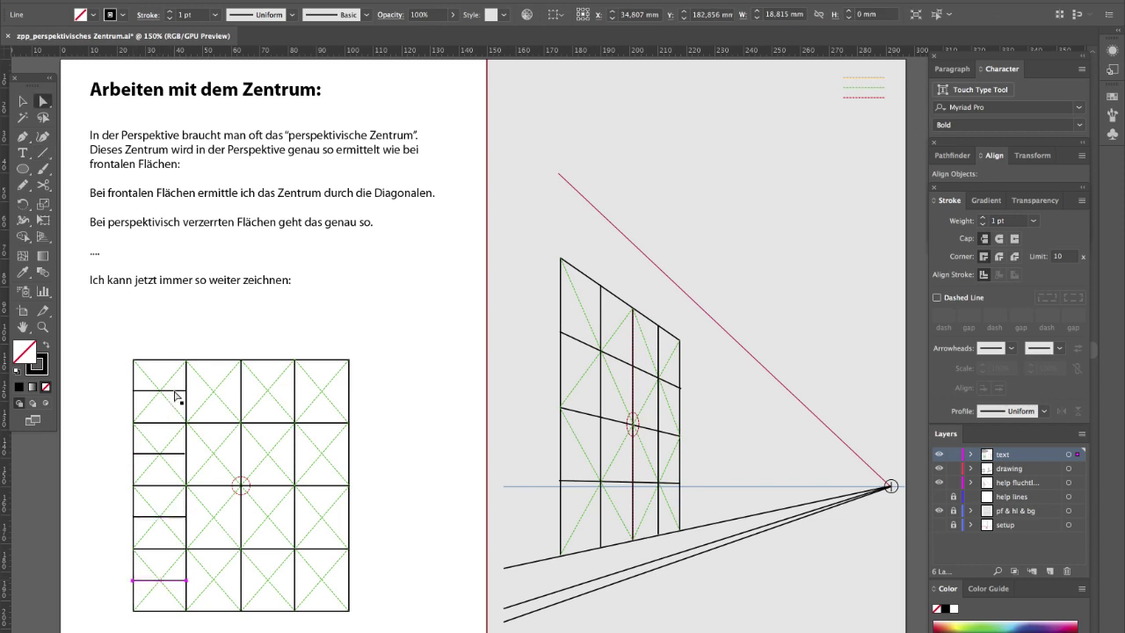
click(186, 390)
drag(186, 392, 348, 400)
click(177, 454)
drag(186, 454, 349, 477)
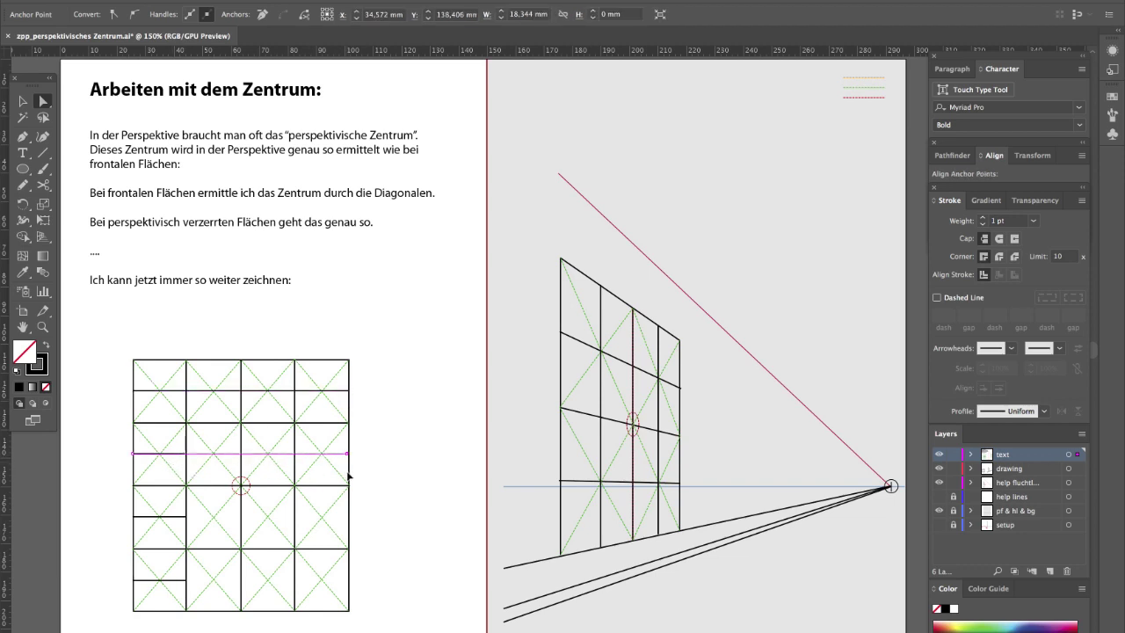
click(185, 517)
drag(186, 520, 314, 532)
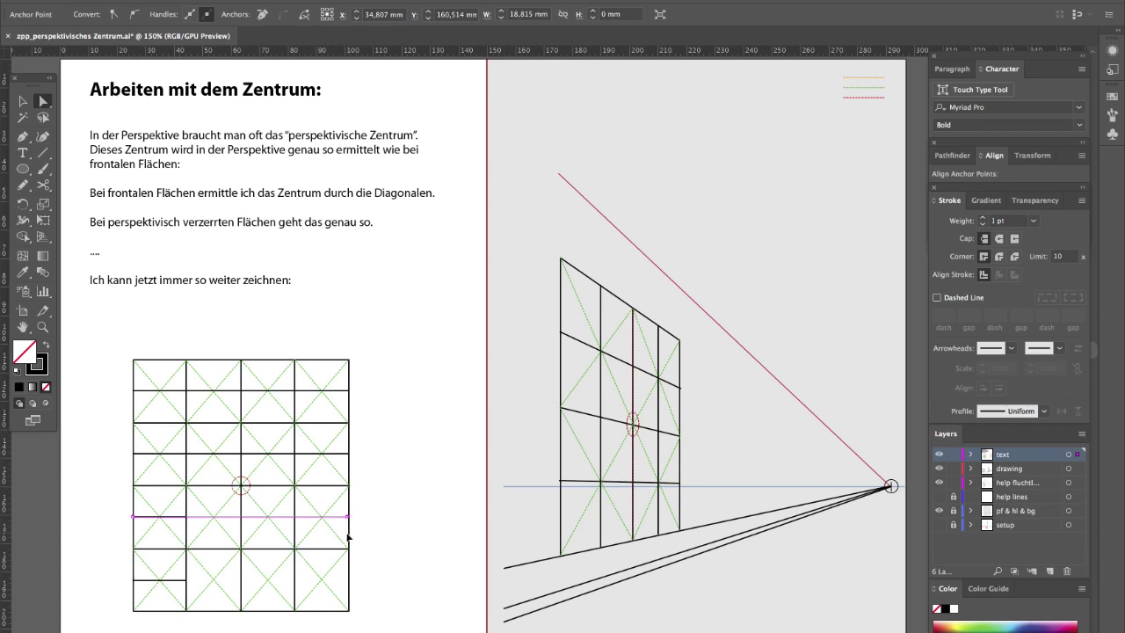
drag(347, 534, 348, 535)
click(174, 580)
drag(185, 580, 348, 596)
key(ctrl+shift+a)
Draw four short vertical 1 pt black lines through the cell centres in the top row of the frontal rectangle.
key(backslash)
drag(159, 359, 162, 424)
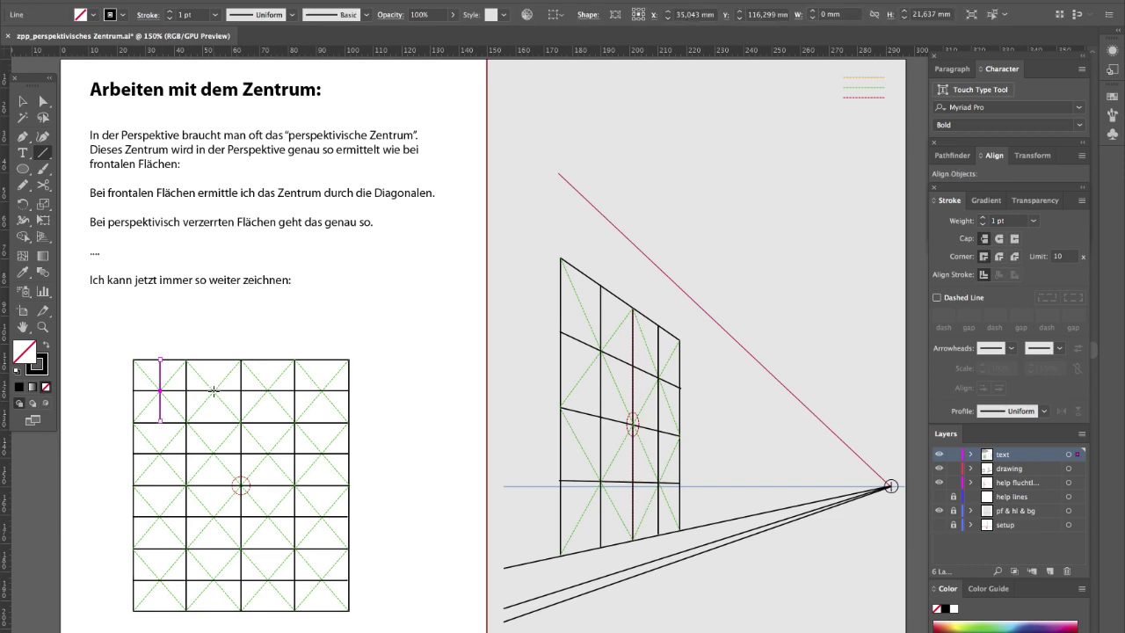
drag(214, 390, 213, 422)
drag(267, 389, 268, 420)
drag(321, 390, 323, 421)
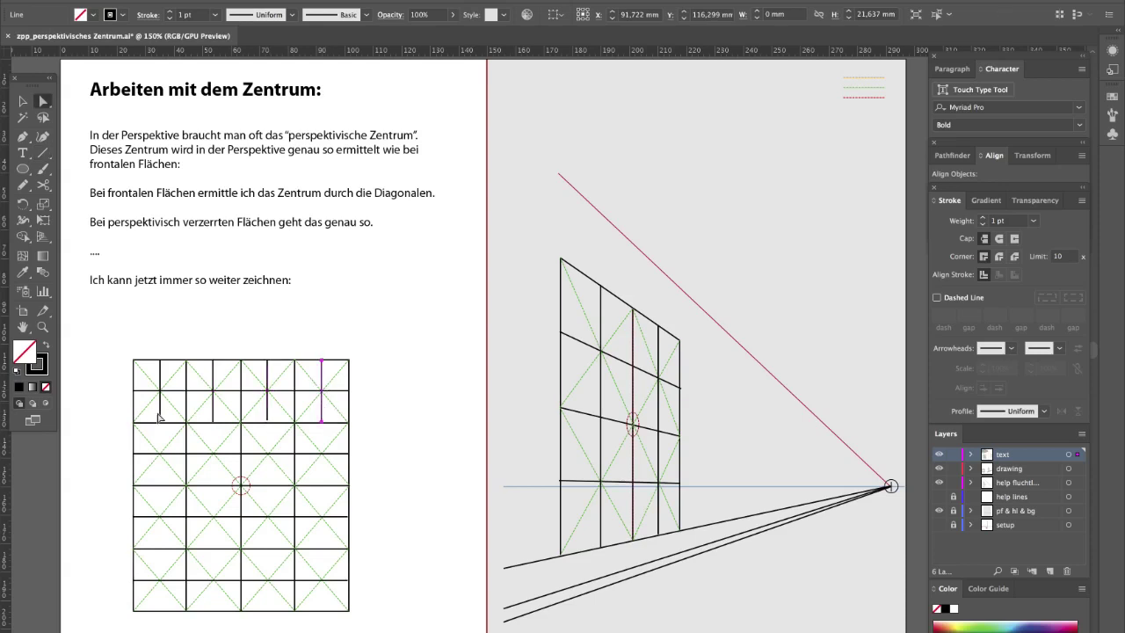
Extend the four short vertical lines down to the lower edge of the frontal rectangle.
drag(160, 422, 166, 614)
click(214, 421)
drag(213, 426, 223, 615)
click(268, 421)
drag(268, 422, 269, 615)
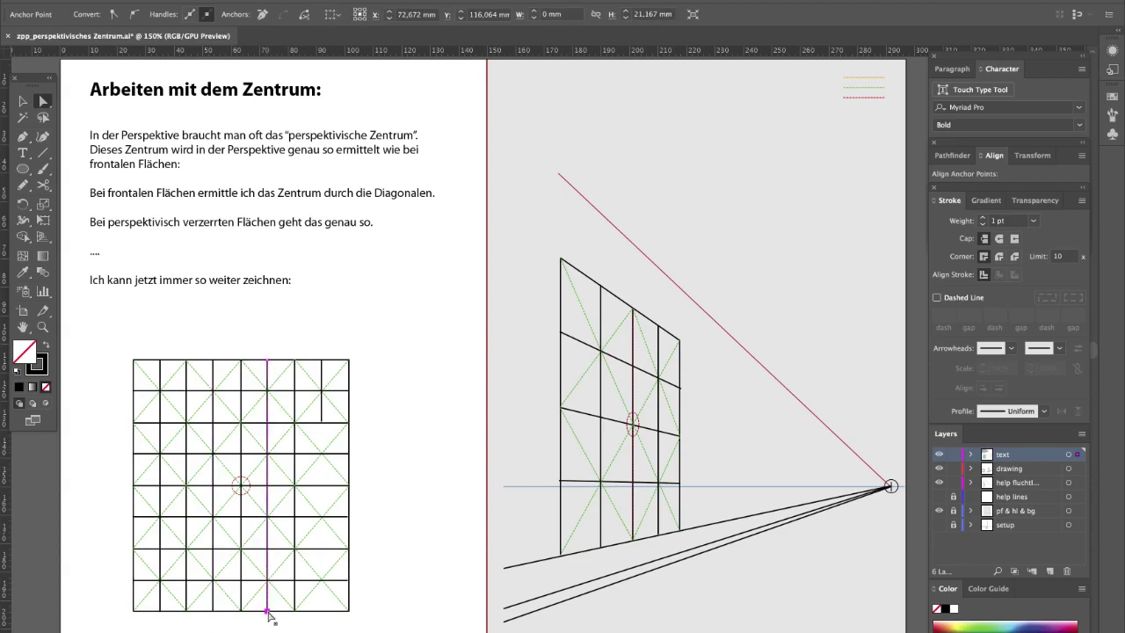
click(324, 421)
drag(322, 423, 326, 610)
key(ctrl+shift+a)
Draw the missing 0.5 pt green dashed diagonals so that they cross in every cell of the perspective surface.
key(backslash)
mouse_move(561, 331)
mouse_down()
mouse_move(602, 285)
mouse_move(633, 363)
mouse_up()
mouse_move(659, 326)
mouse_down()
mouse_move(633, 365)
mouse_move(659, 325)
mouse_up()
drag(560, 333, 600, 415)
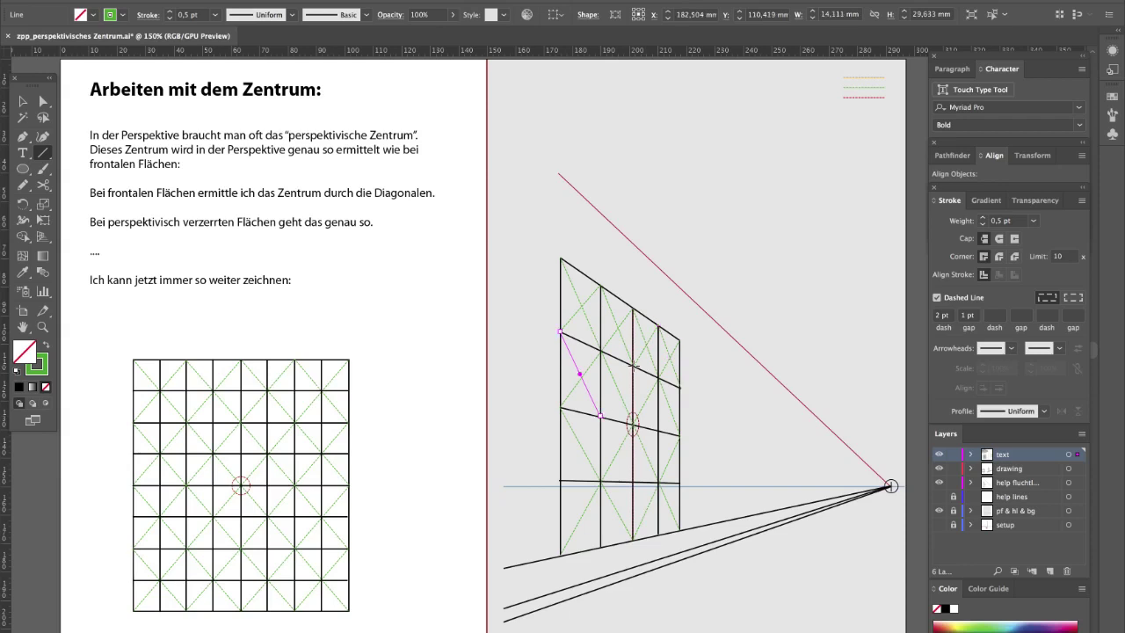
drag(633, 366, 600, 415)
mouse_move(633, 364)
mouse_down()
mouse_move(660, 430)
mouse_move(560, 480)
mouse_move(632, 479)
mouse_up()
mouse_move(659, 431)
mouse_down()
mouse_move(633, 481)
mouse_move(681, 481)
mouse_up()
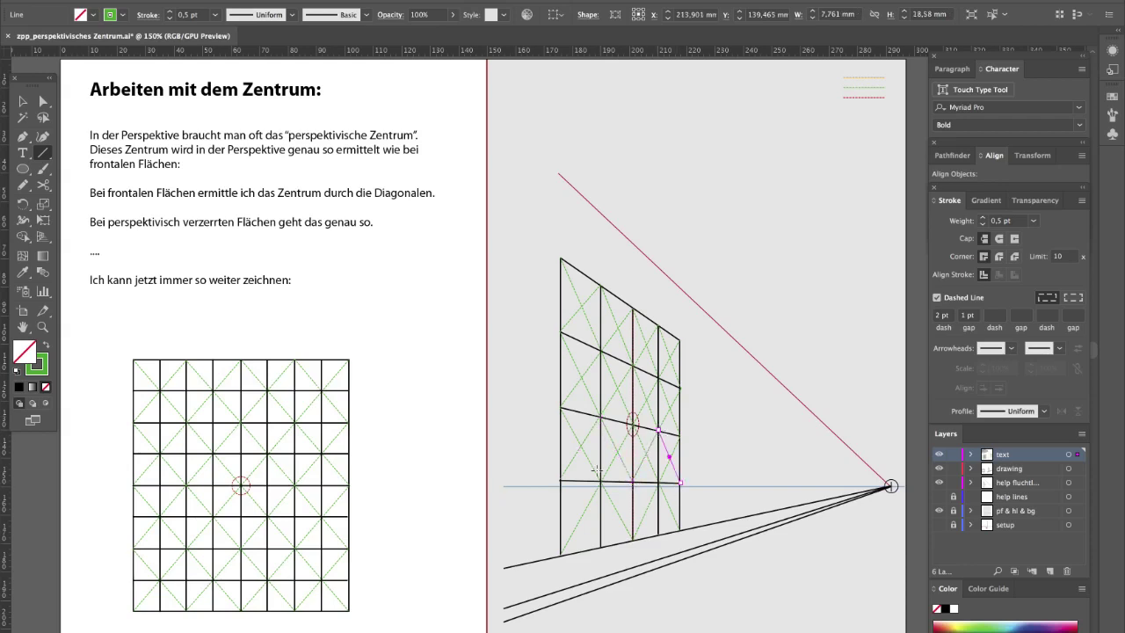
drag(560, 480, 600, 546)
mouse_move(632, 481)
mouse_down()
mouse_move(601, 545)
mouse_move(652, 525)
mouse_move(632, 481)
mouse_move(659, 535)
mouse_up()
Swing the red guide line to the cell centres of the perspective surface's upper two rows and draw a receding 1 pt black line along it through each.
key(v)
click(744, 412)
key(a)
mouse_move(558, 174)
mouse_down()
mouse_move(522, 269)
mouse_move(679, 362)
mouse_up()
key(super+shift+a)
key(backslash)
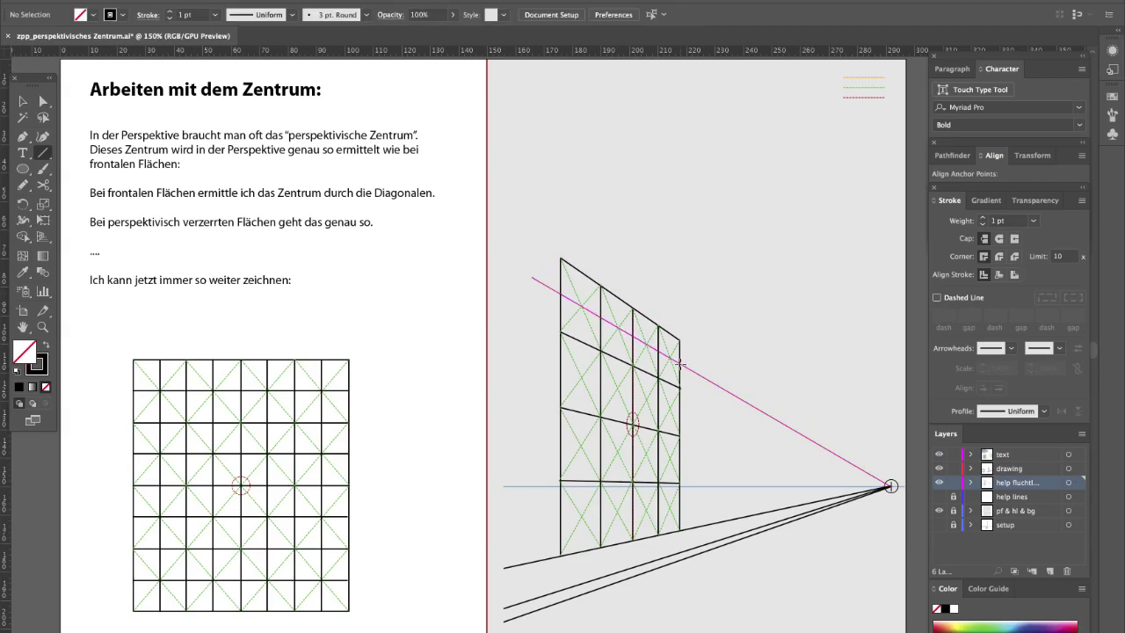
key(v)
drag(532, 280, 681, 414)
key(ctrl+shift+a)
key(backslash)
key(a)
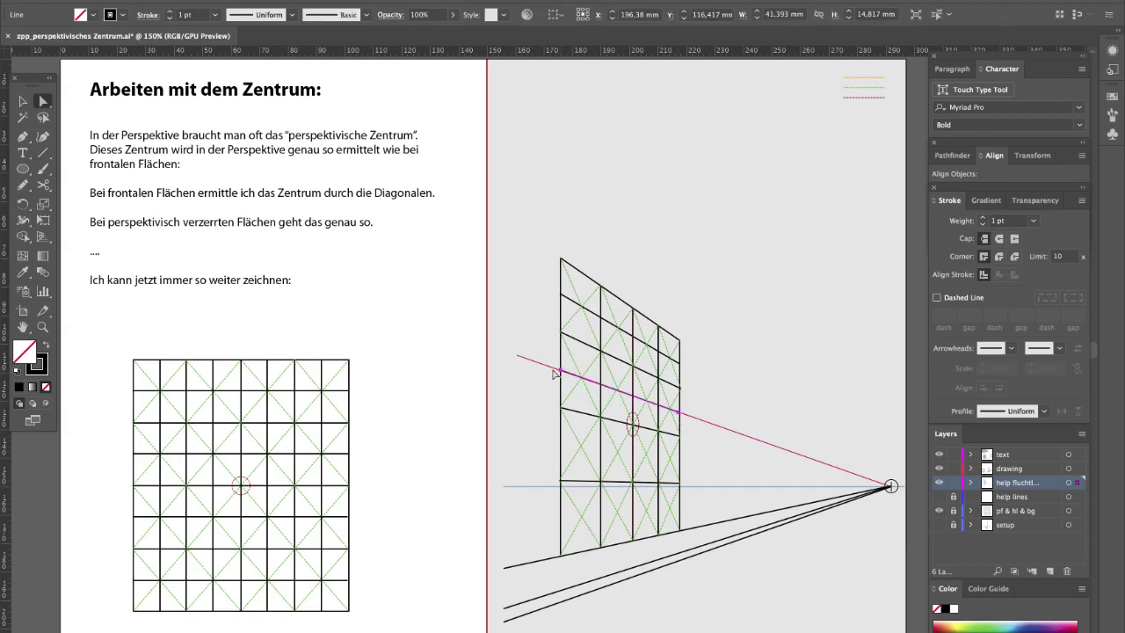
Draw the receding black lines through the cell centres of the surface's lower two rows along the red guide, then swing the guide above the surface.
mouse_move(517, 355)
mouse_down()
mouse_move(516, 442)
mouse_move(680, 458)
mouse_up()
key(backslash)
key(a)
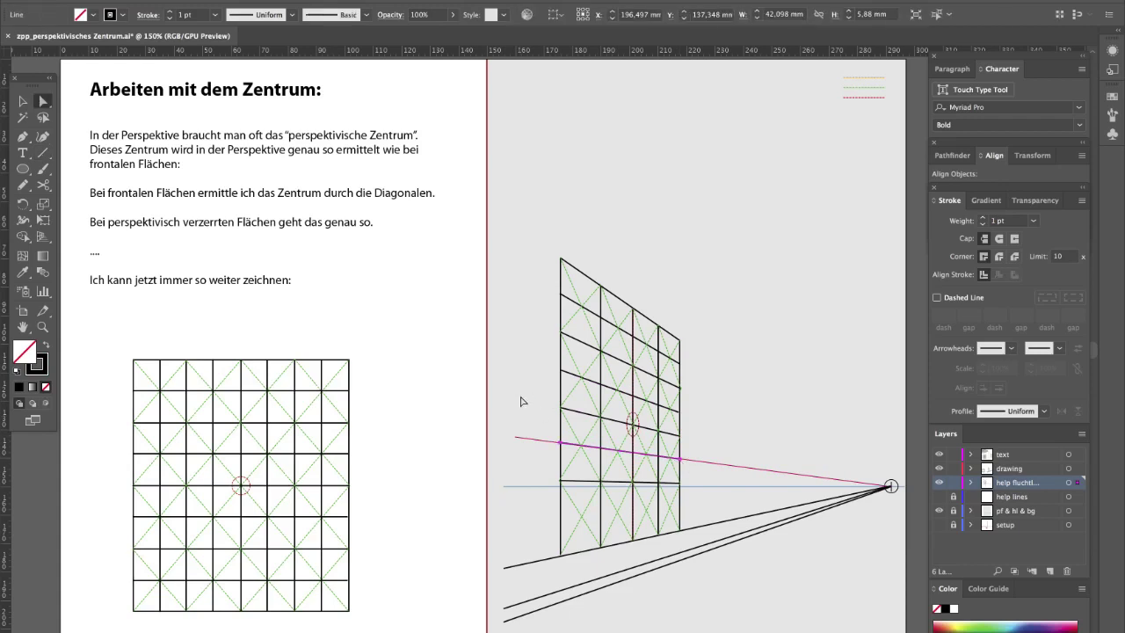
mouse_move(515, 439)
mouse_down()
mouse_move(520, 526)
mouse_move(680, 507)
mouse_up()
key(backslash)
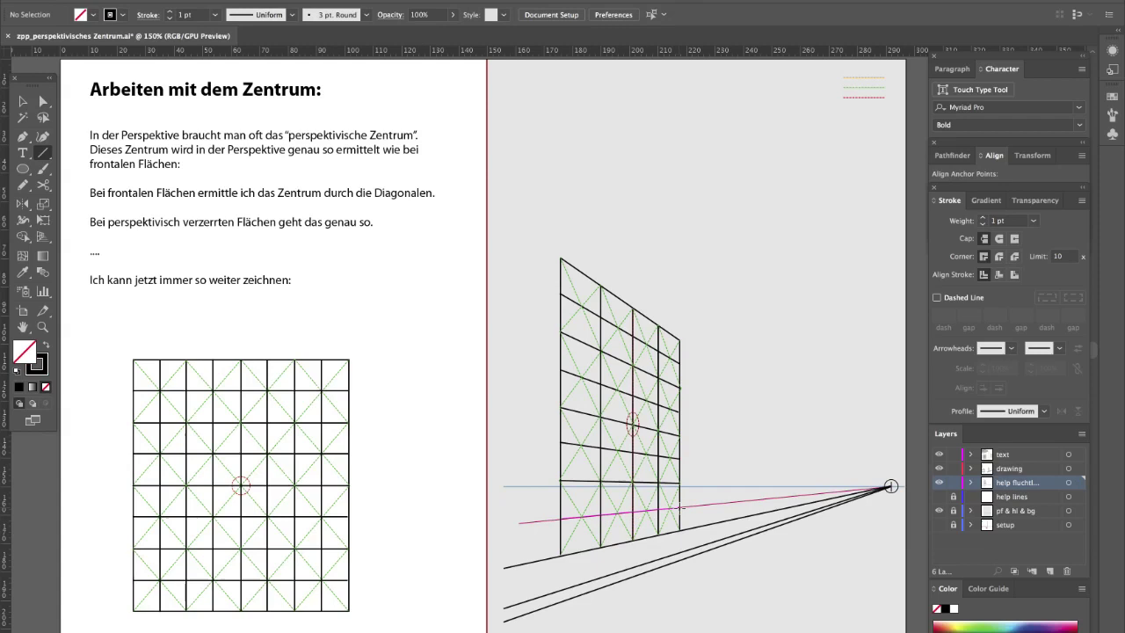
key(a)
drag(519, 523, 564, 206)
Draw short vertical 1 pt black lines through the cell centres in the top row of the perspective surface.
key(backslash)
drag(582, 338, 647, 369)
key(super+shift+a)
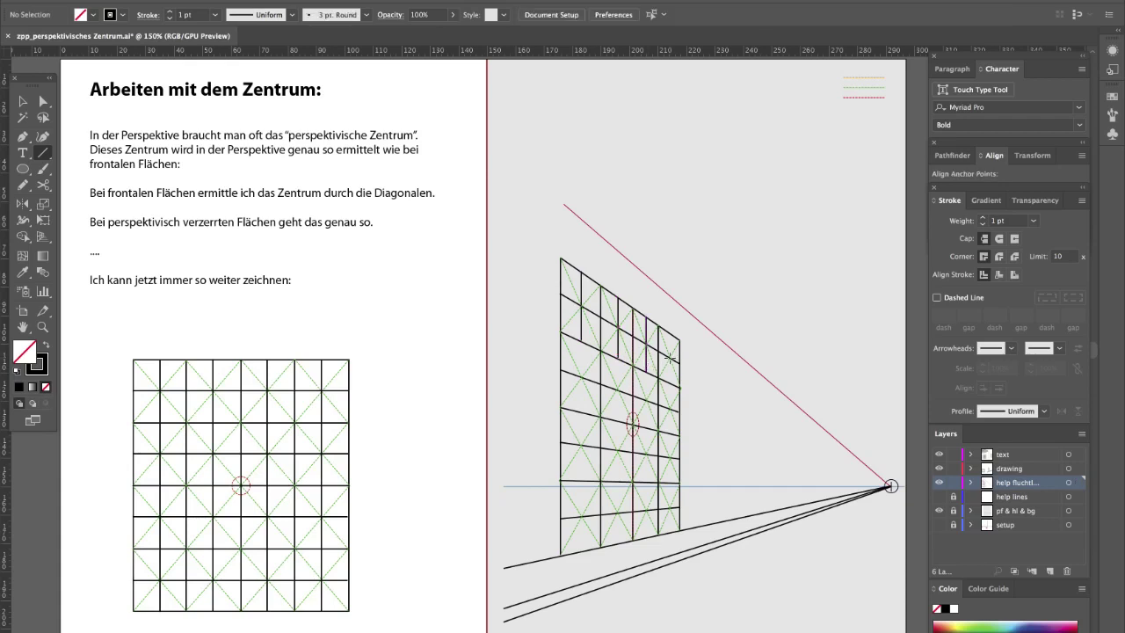
Extend the four short vertical lines down to the lower edge of the perspective surface.
key(a)
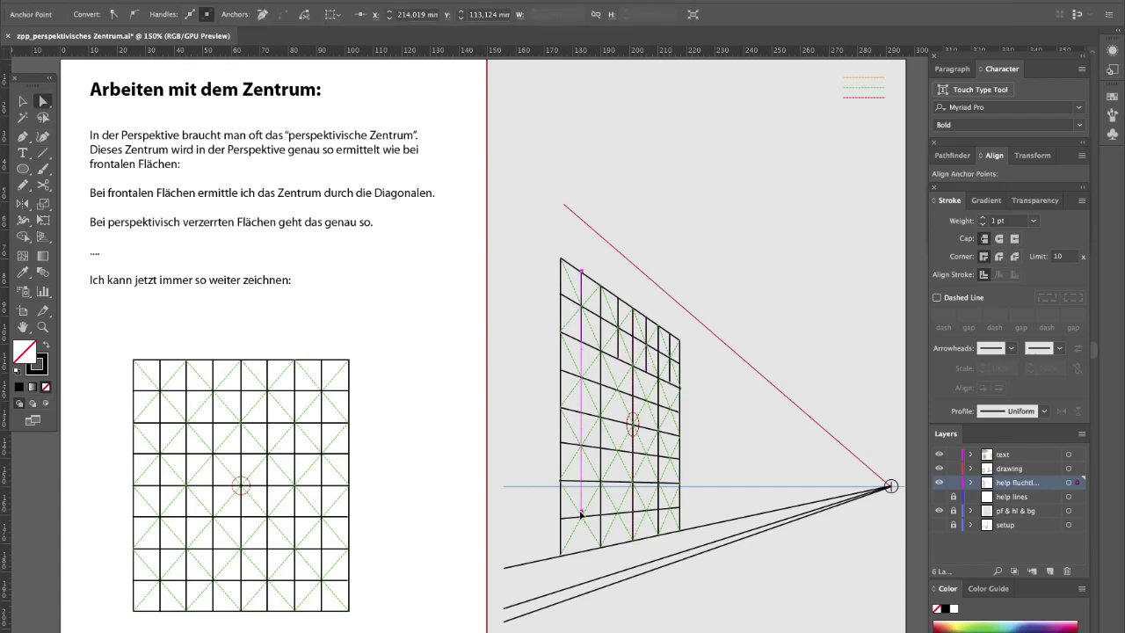
drag(580, 551, 581, 551)
drag(618, 357, 619, 540)
drag(649, 371, 648, 543)
click(732, 430)
drag(670, 382, 669, 534)
Delete all green dashed diagonals from the frontal rectangle and the perspective surface.
click(725, 427)
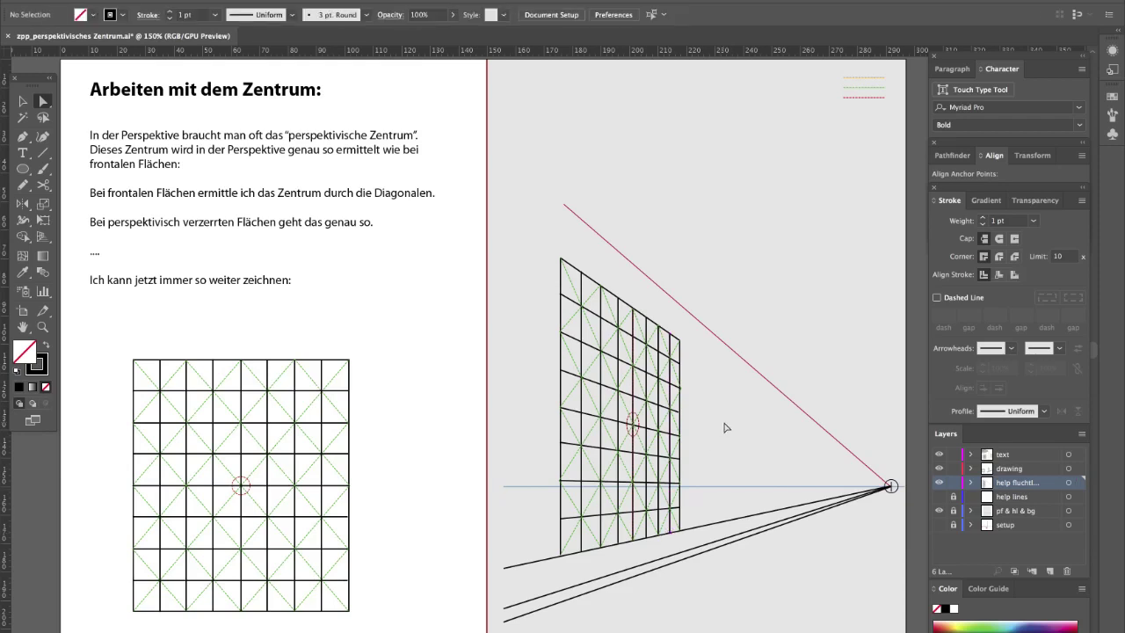
key(Delete)
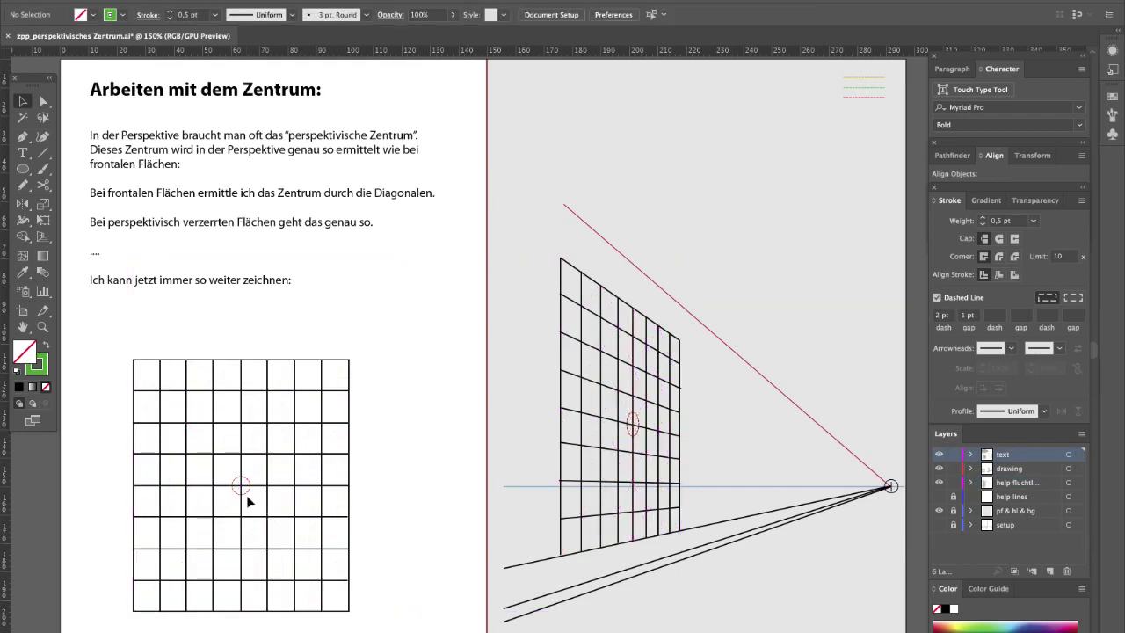